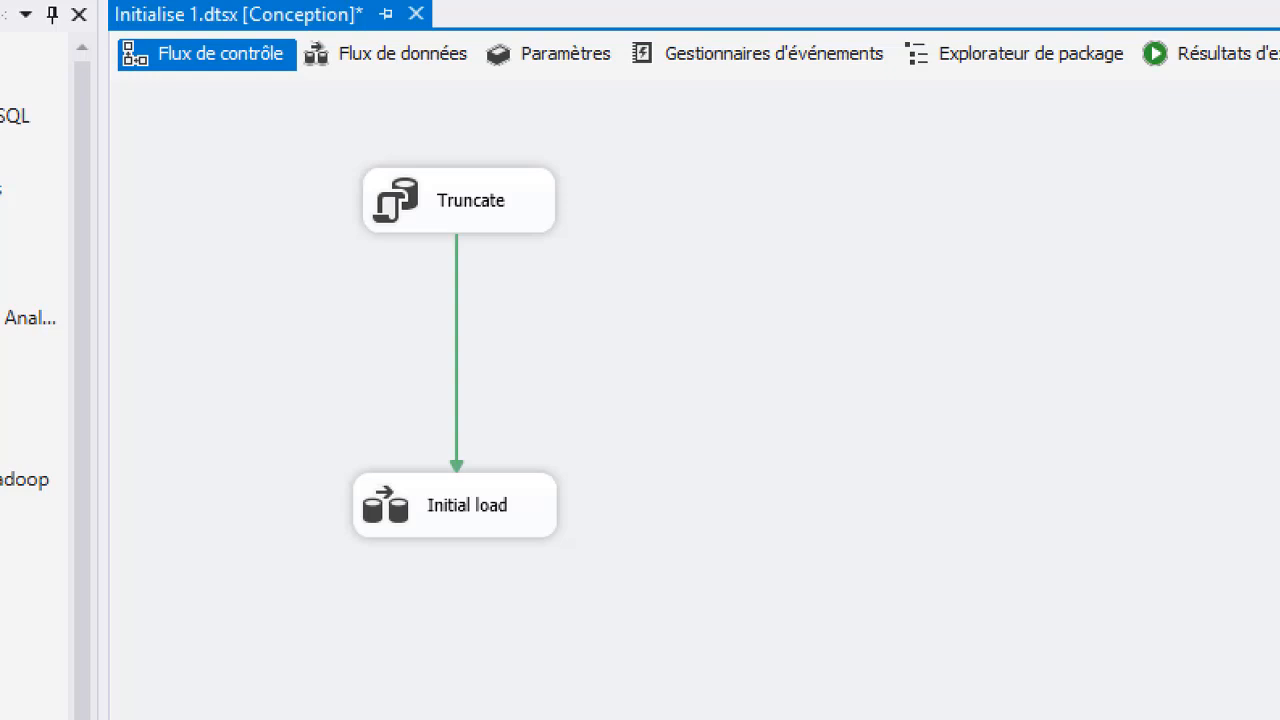
Delete the precedence constraint between Truncate and Initial load, and add one CDC Control Task between them and another below Initial load.
left_click(456, 320)
key("Delete")
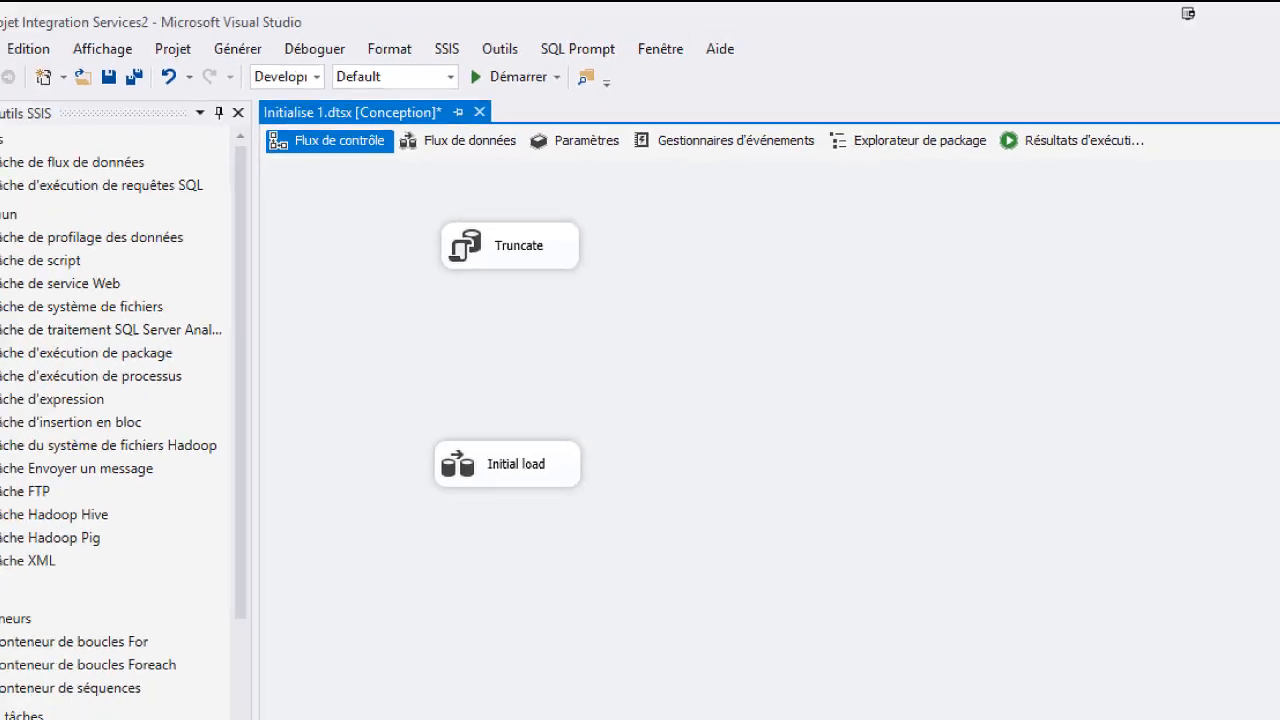
left_click_drag(185, 649, 537, 347)
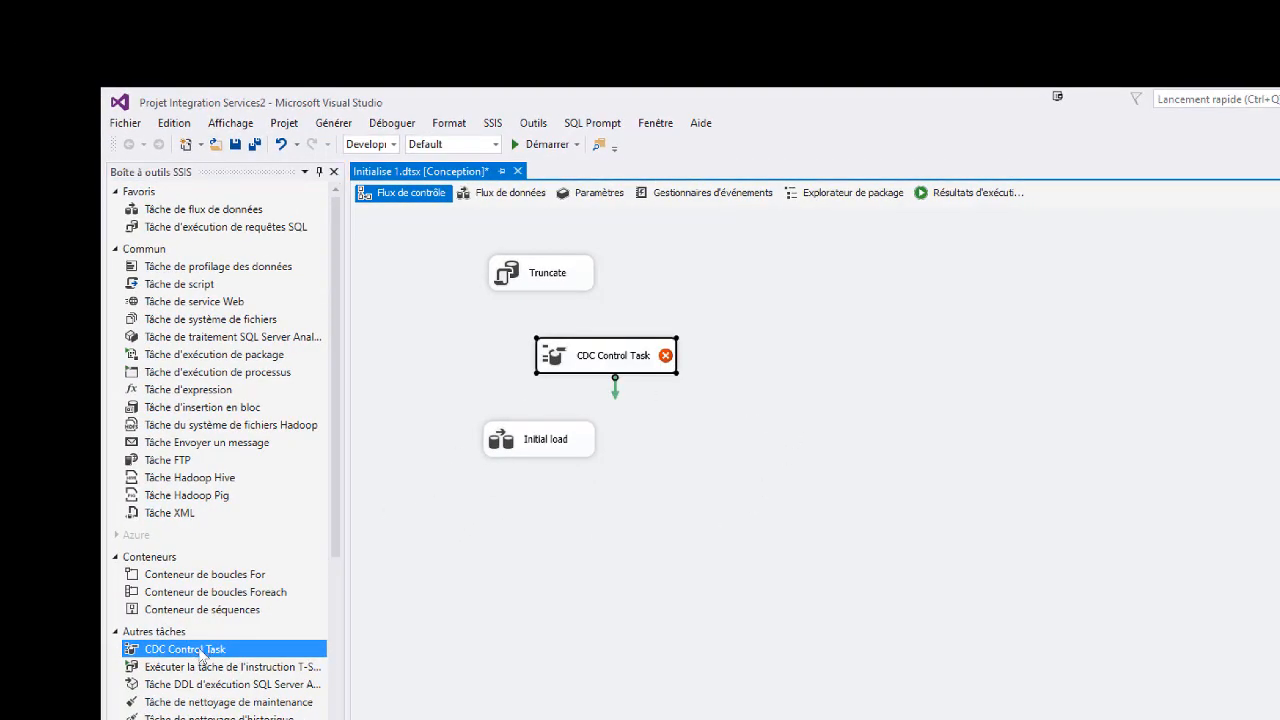
left_click_drag(200, 655, 606, 525)
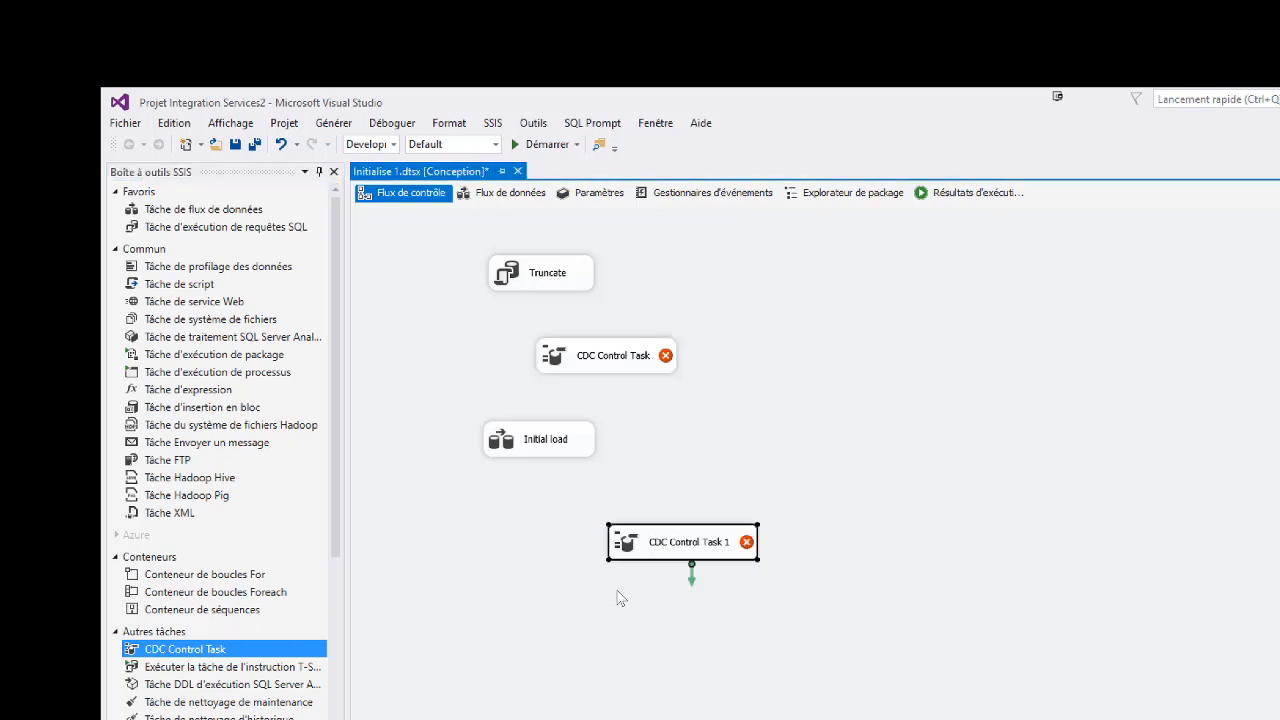
Connect the tasks in sequence: Truncate, CDC Control Task, Initial load, CDC Control Task 1.
left_click(548, 280)
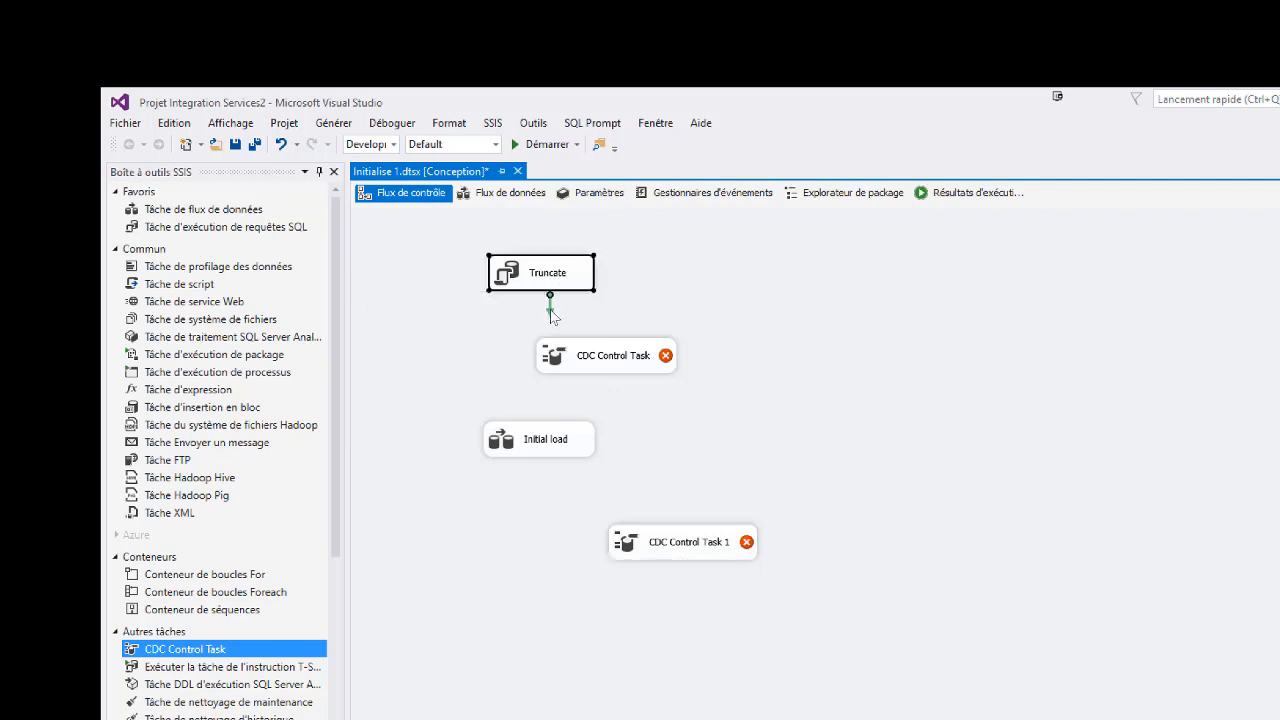
left_click_drag(607, 360, 680, 545)
left_click(612, 366)
left_click(540, 440)
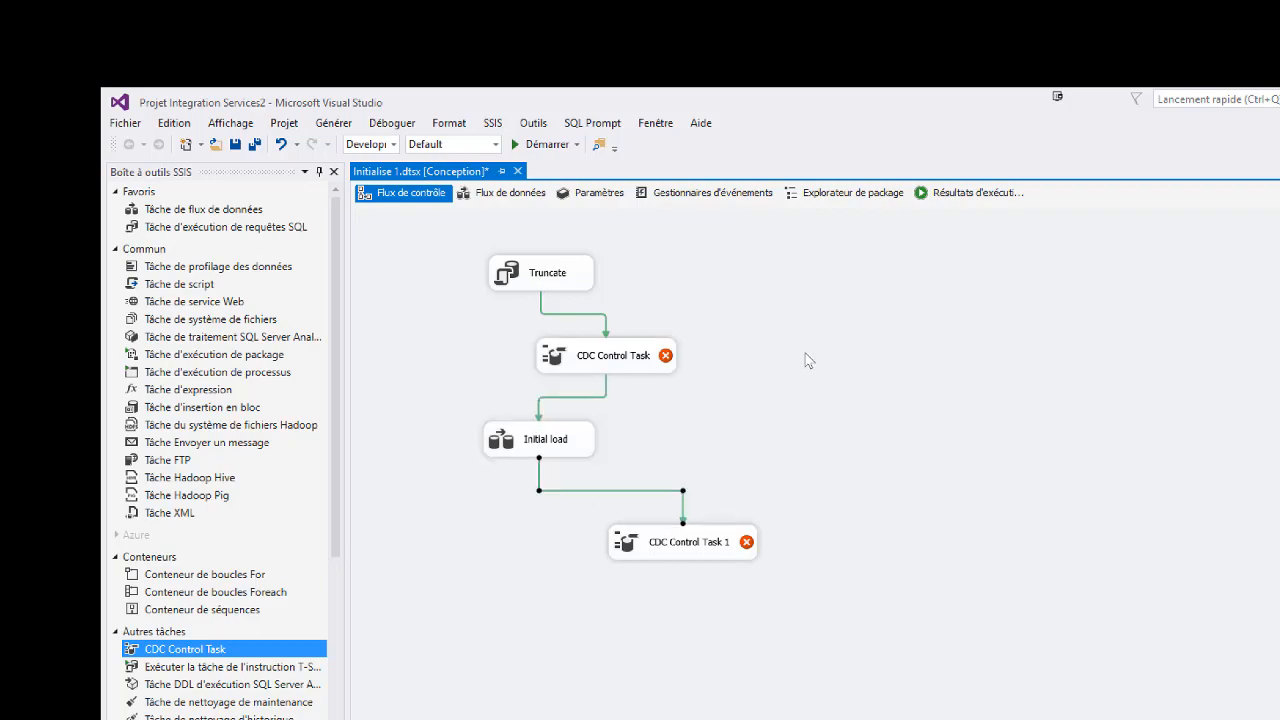
Set the ADO.NET connection manager for the CDC database to CDCSource in the first CDC Control Task.
double_click(602, 364)
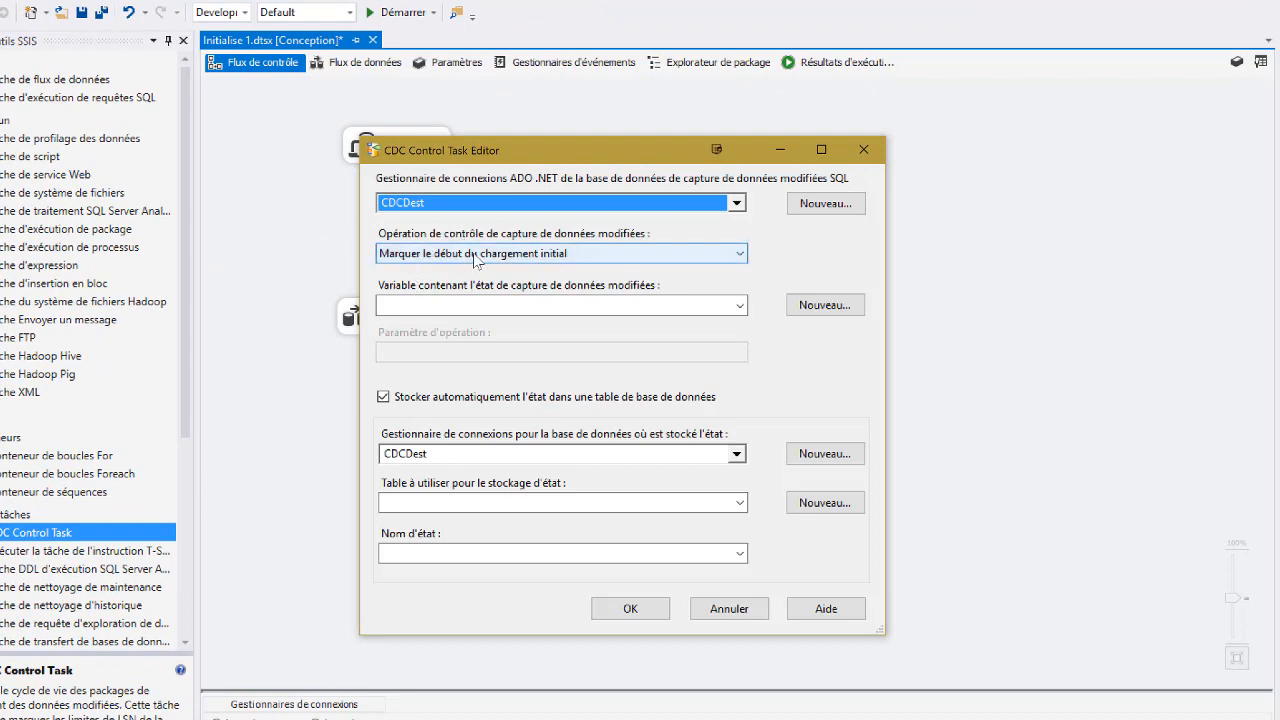
left_click(435, 203)
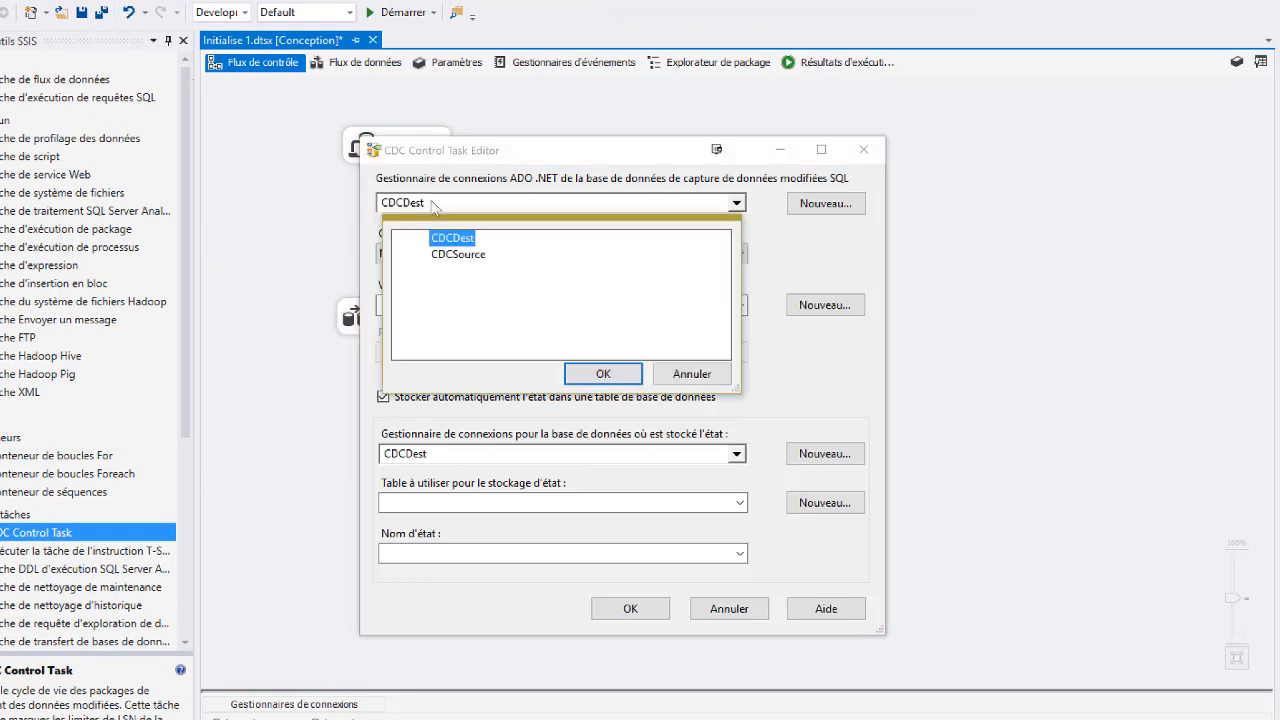
left_click(455, 255)
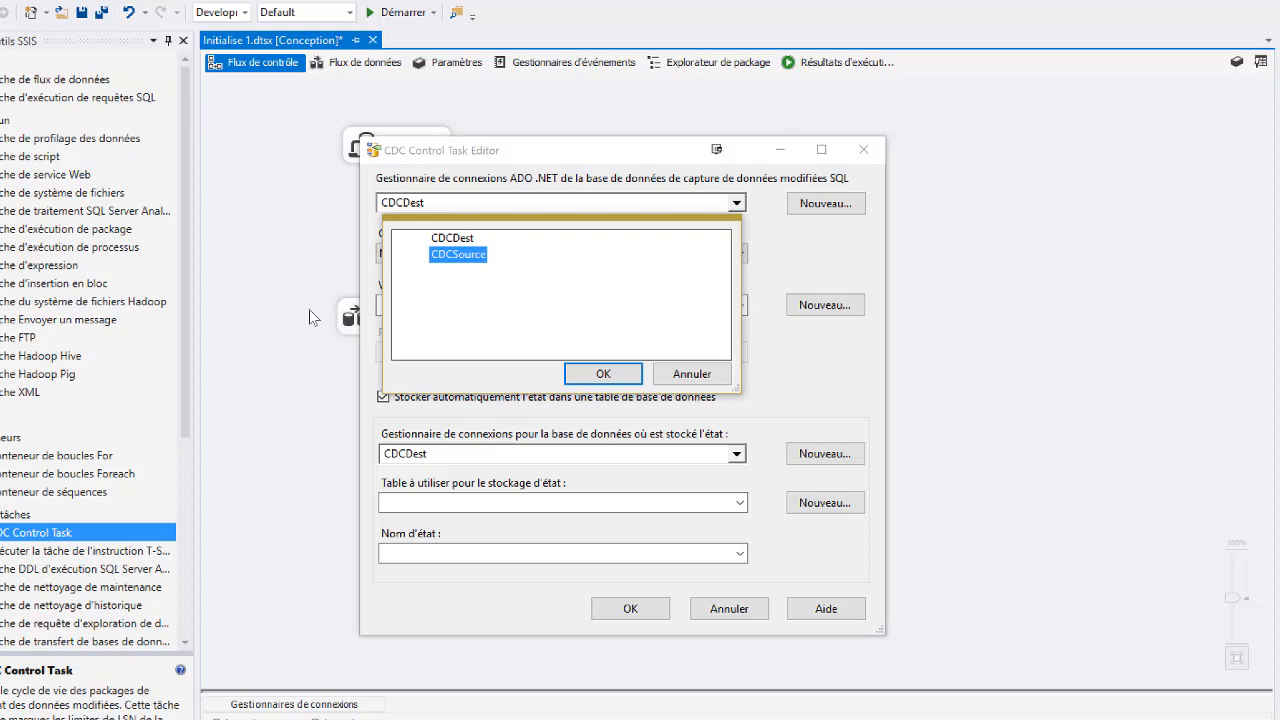
left_click(603, 374)
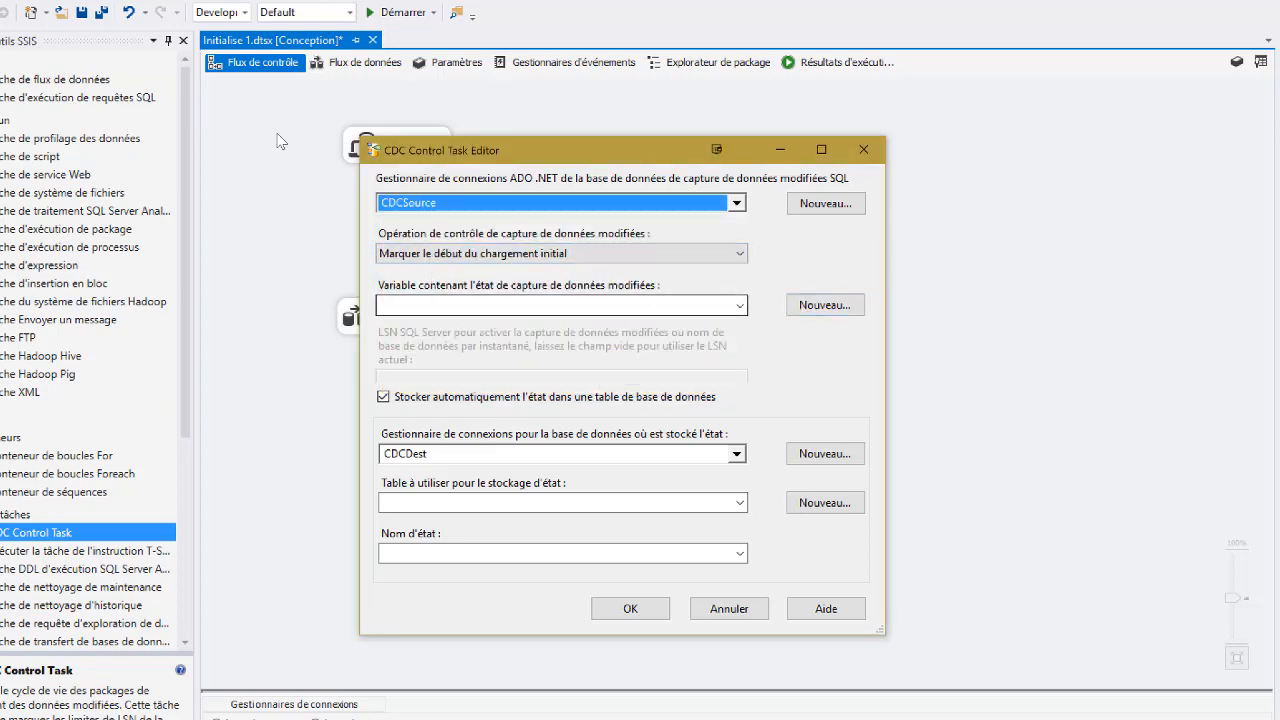
Create a new variable User::CDC_State to hold the CDC state of the first CDC Control Task.
left_click(697, 308)
left_click(826, 308)
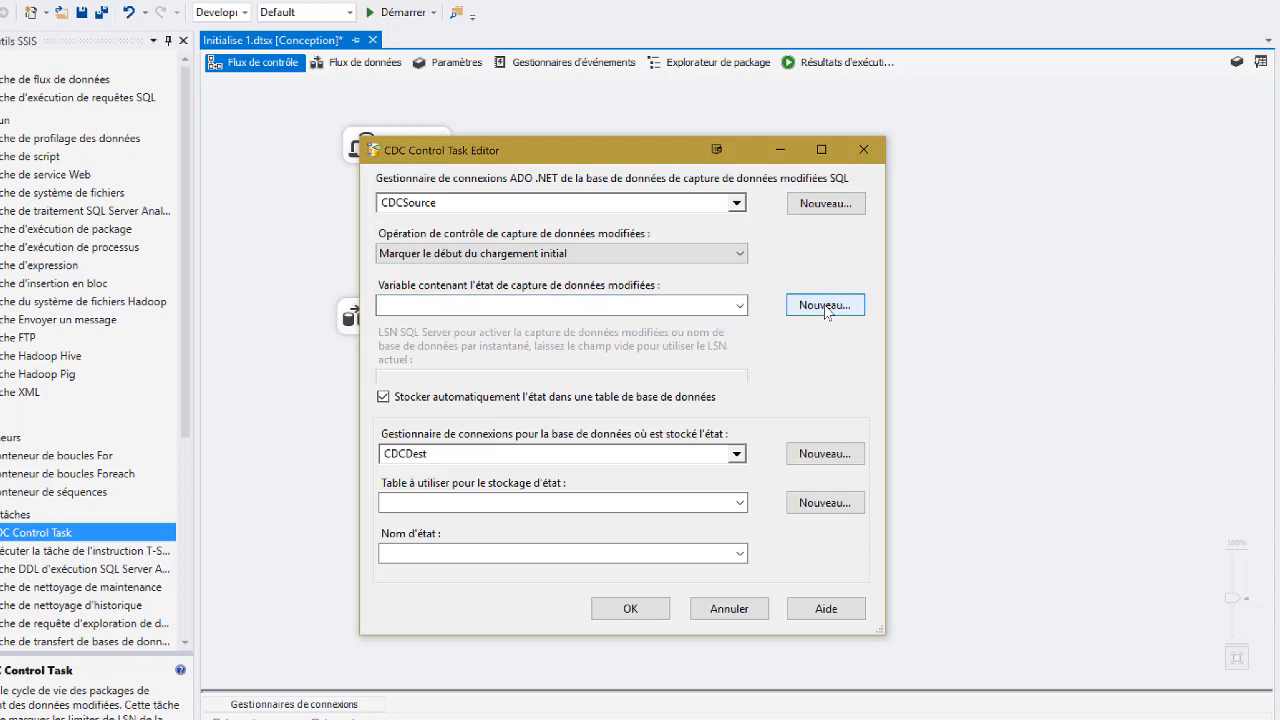
left_click(830, 306)
left_click(572, 433)
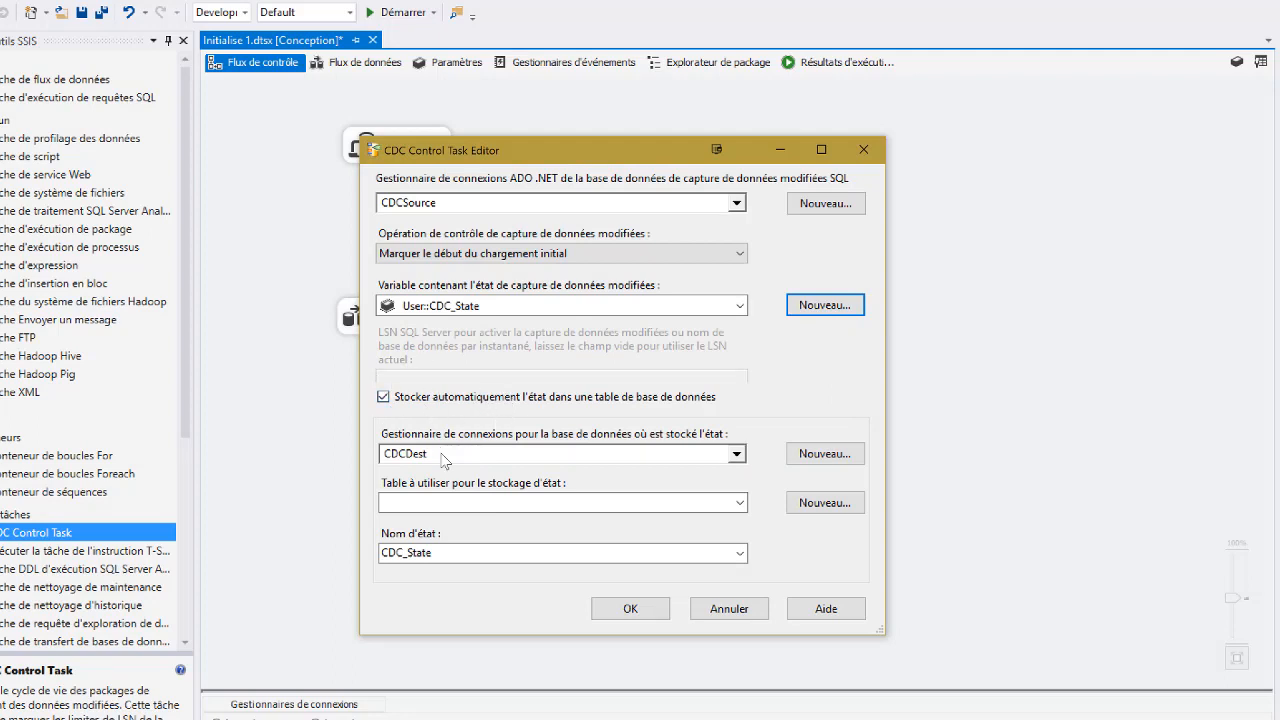
Create the state storage table [dbo].[cdc_states] in CDCDest with the proposed script and confirm the first CDC Control Task.
left_click(740, 504)
left_click(742, 504)
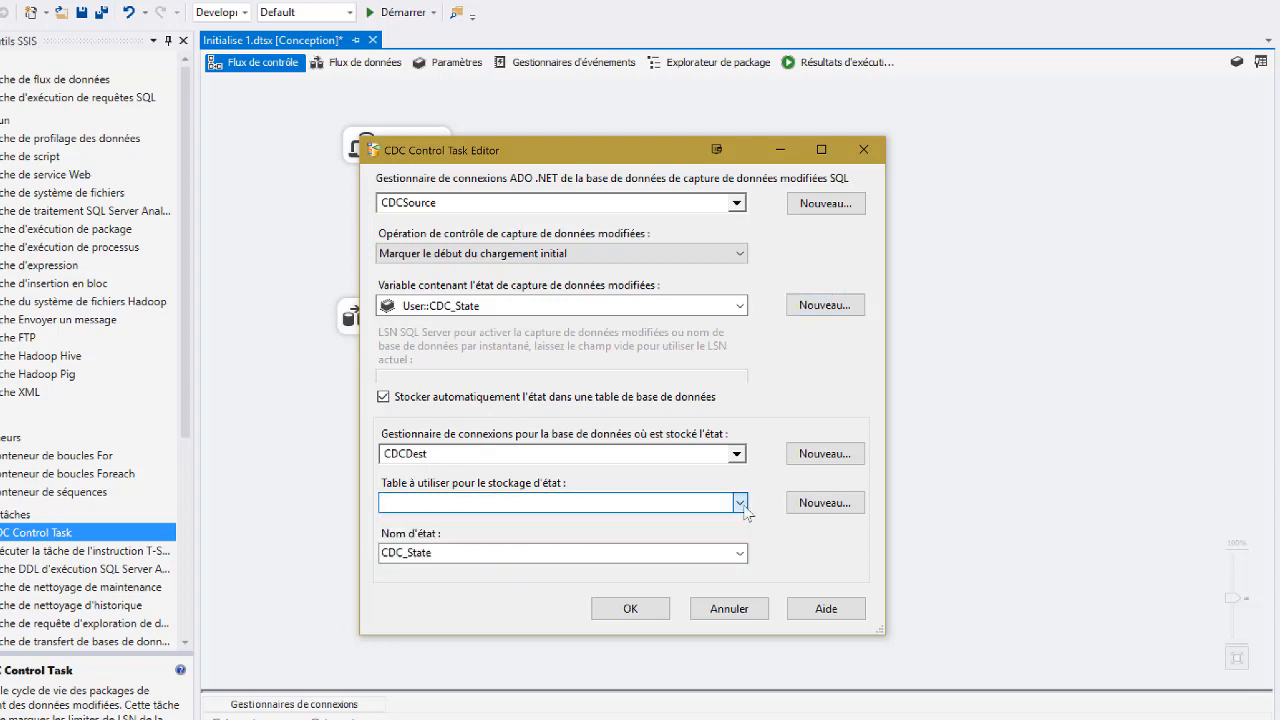
left_click(825, 503)
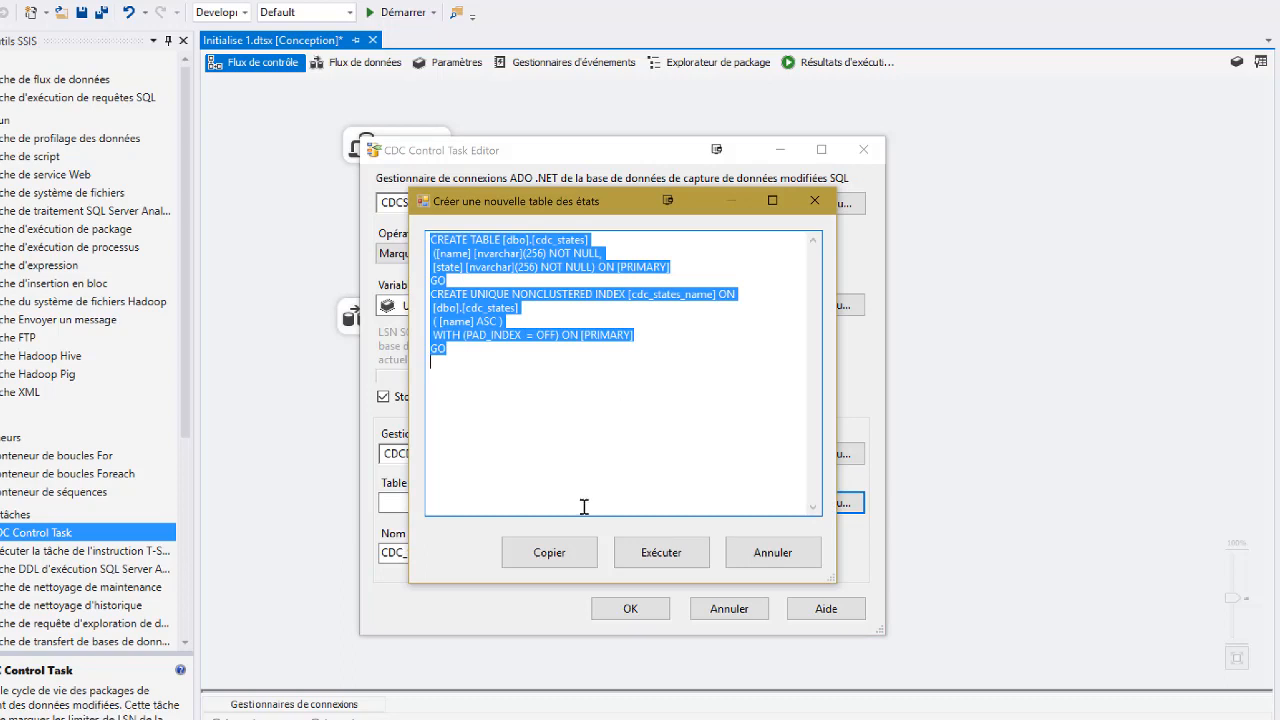
left_click(665, 552)
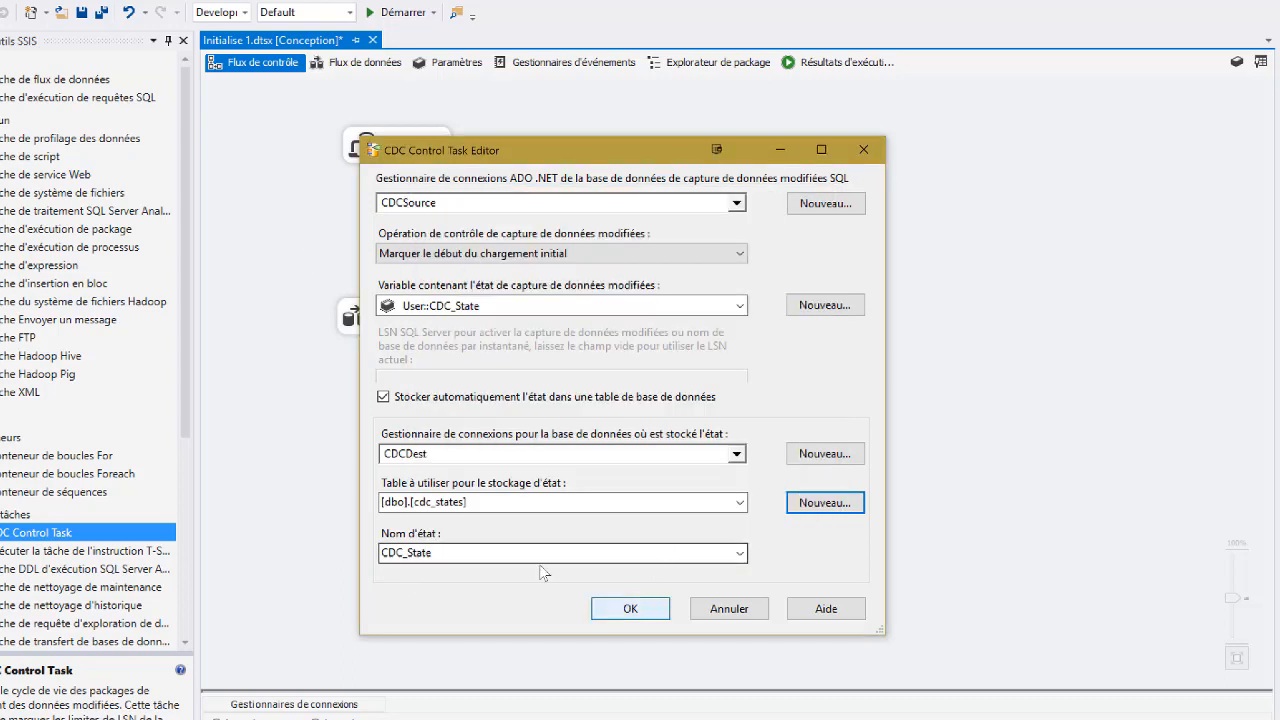
left_click(631, 610)
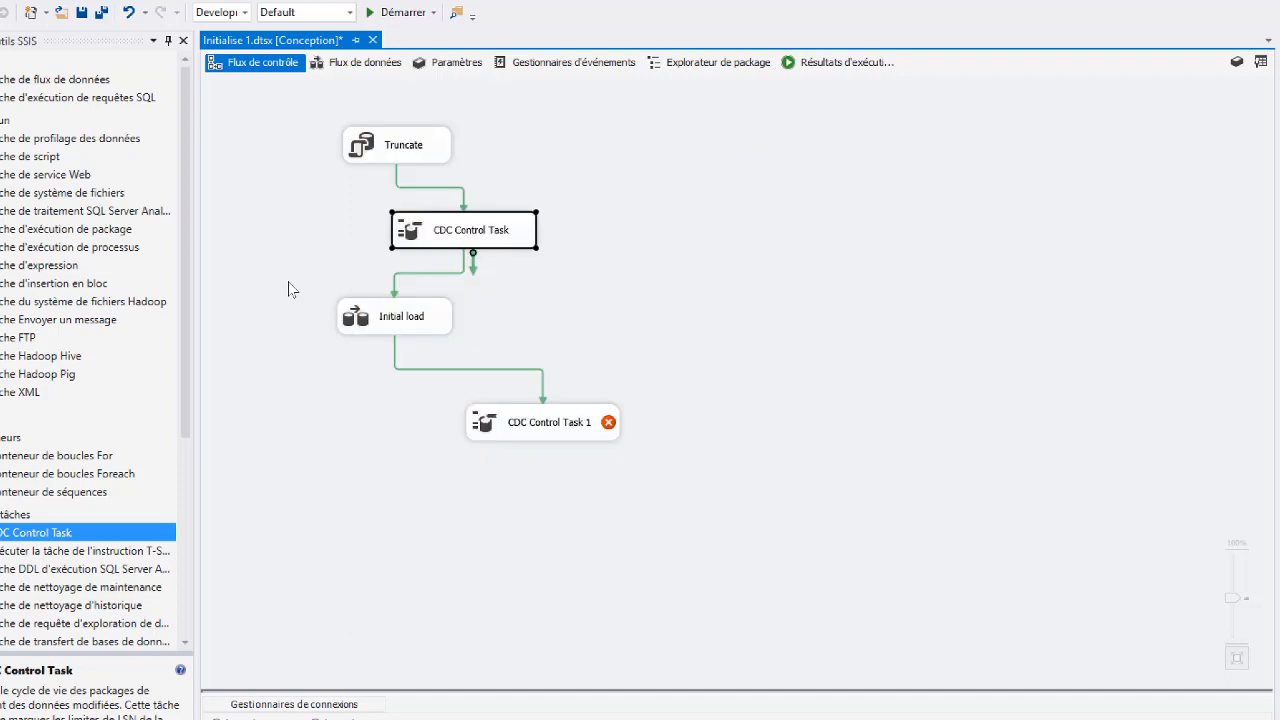
Configure CDC Control Task 1 with the CDCSource connection and the operation "Marquer la fin du chargement initial".
mouse_move(557, 435)
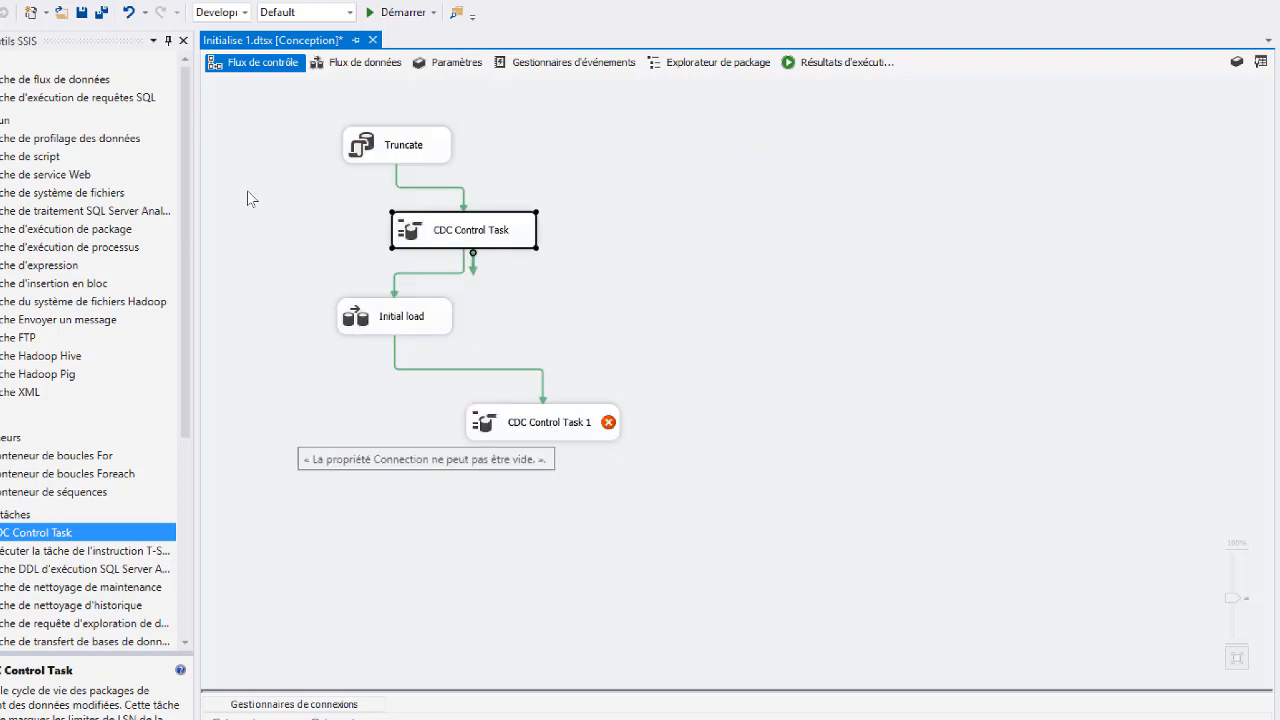
double_click(551, 425)
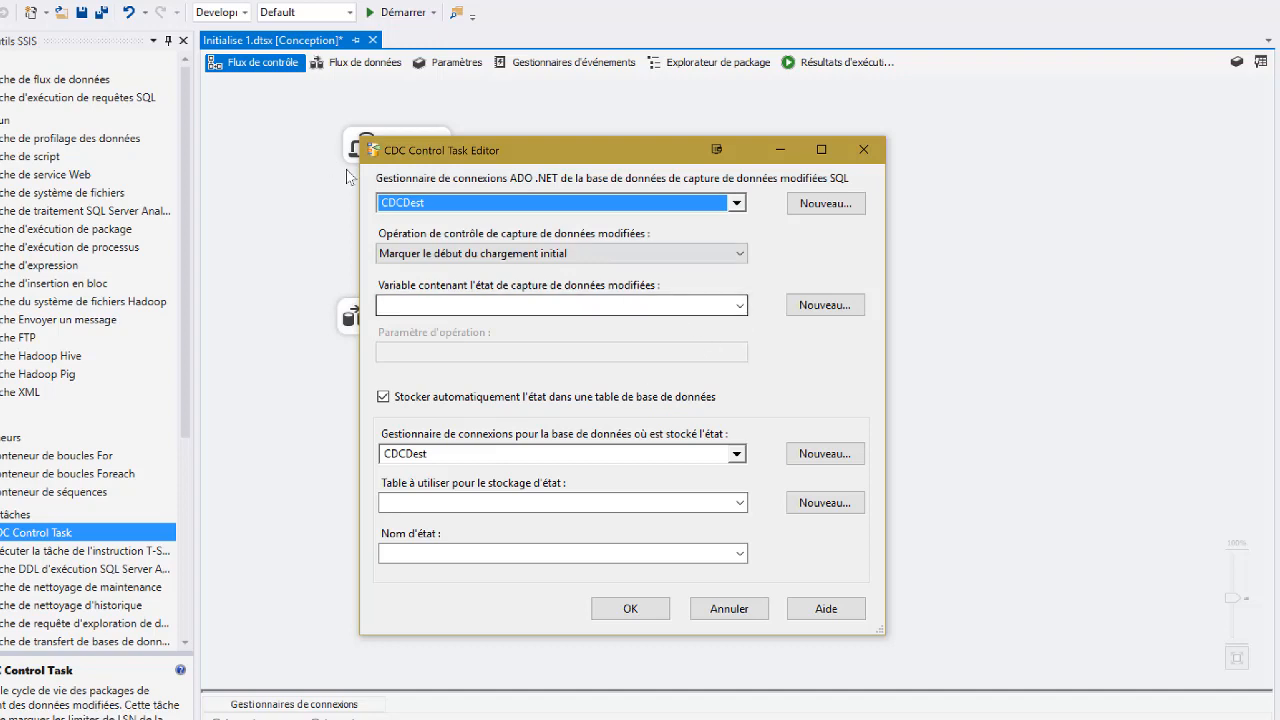
left_click(445, 204)
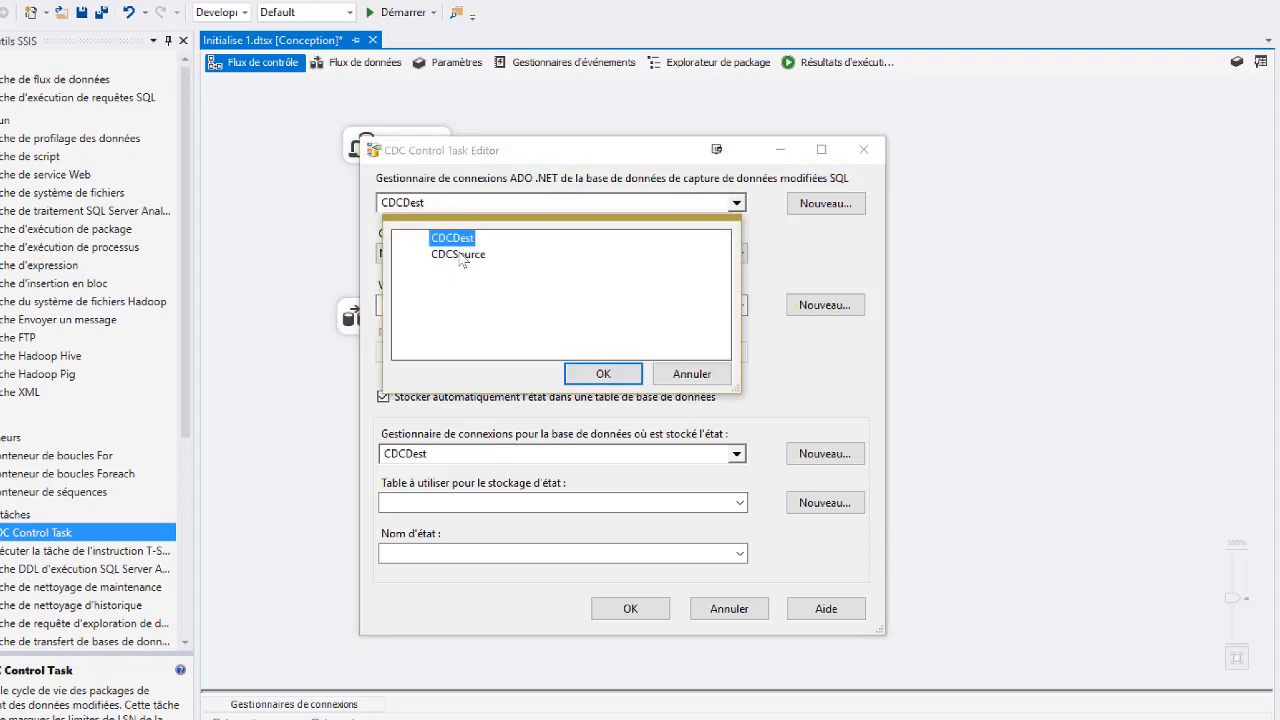
left_click(460, 255)
left_click(605, 374)
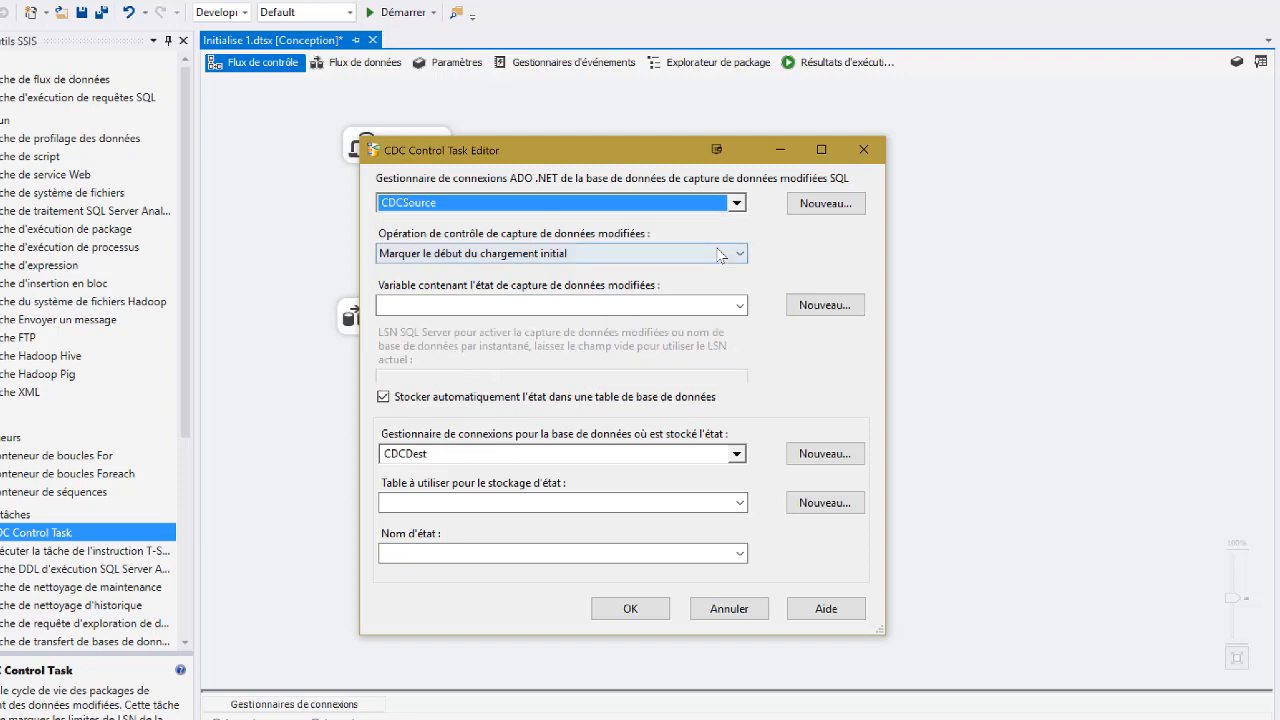
left_click(706, 252)
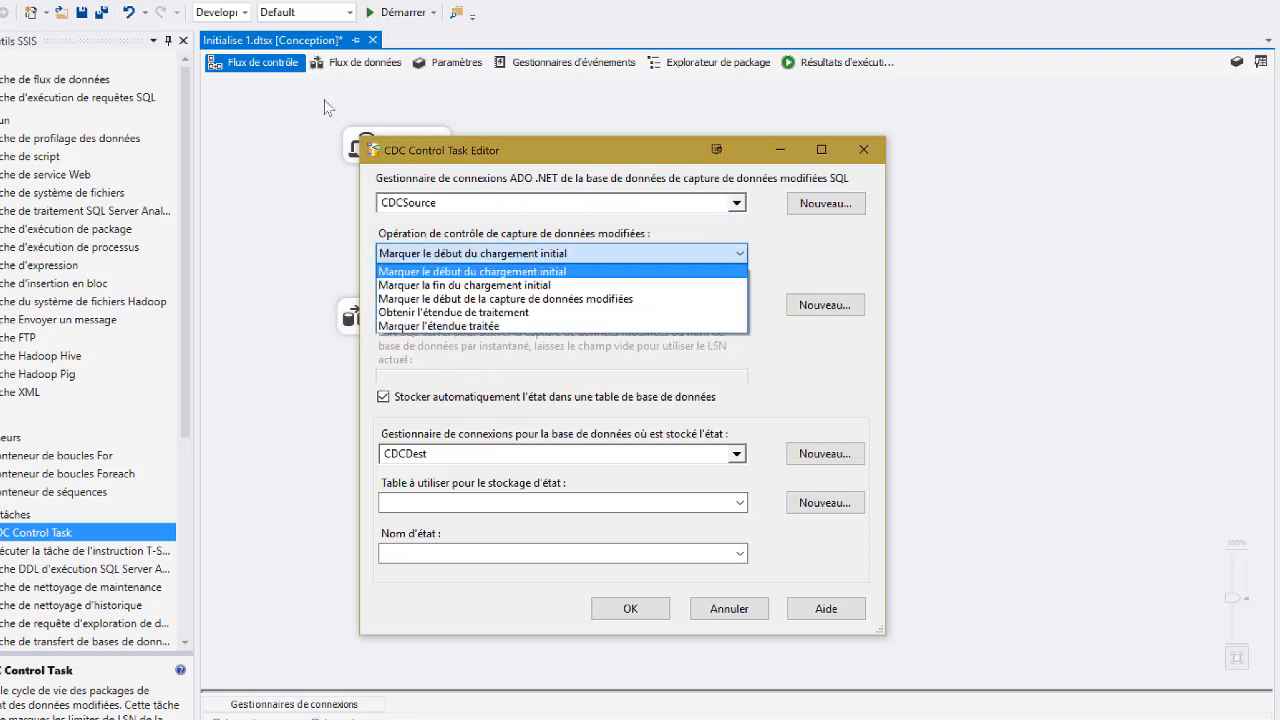
left_click(505, 288)
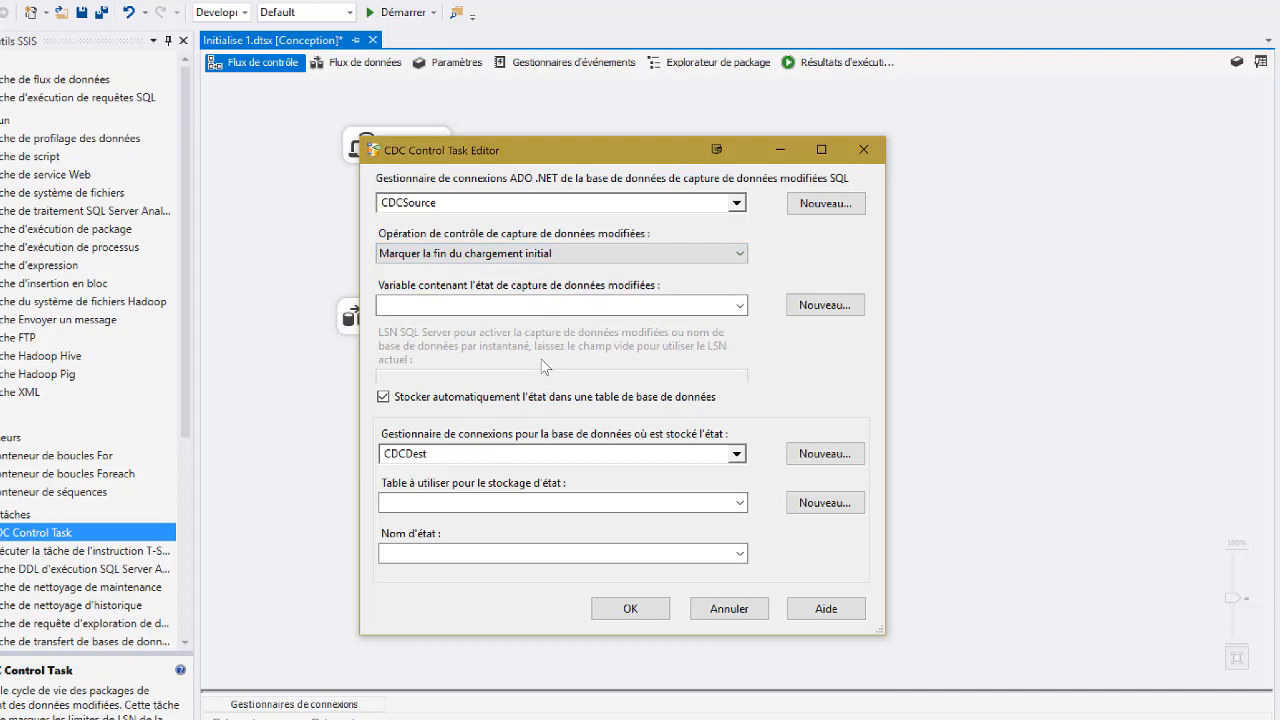
Assign the state variable User::CDC_State and the state table [dbo].[cdc_states] to CDC Control Task 1, and confirm its settings.
left_click(553, 307)
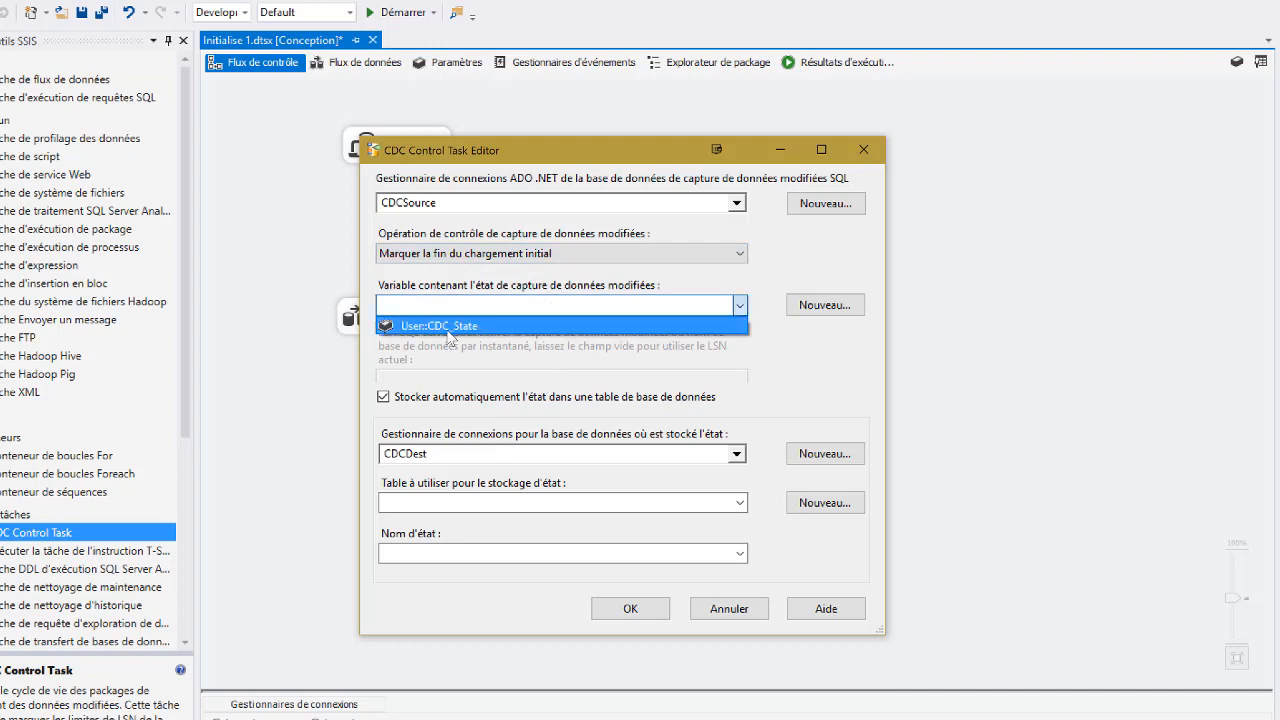
left_click(447, 327)
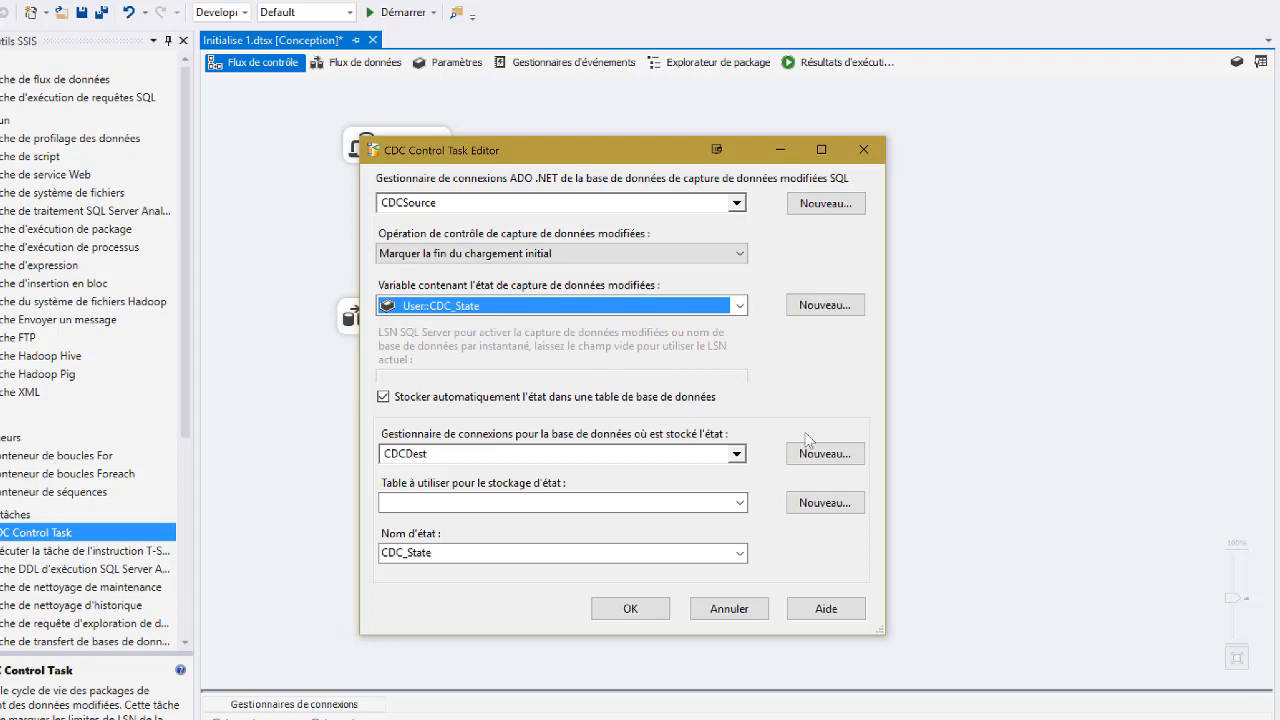
left_click(741, 503)
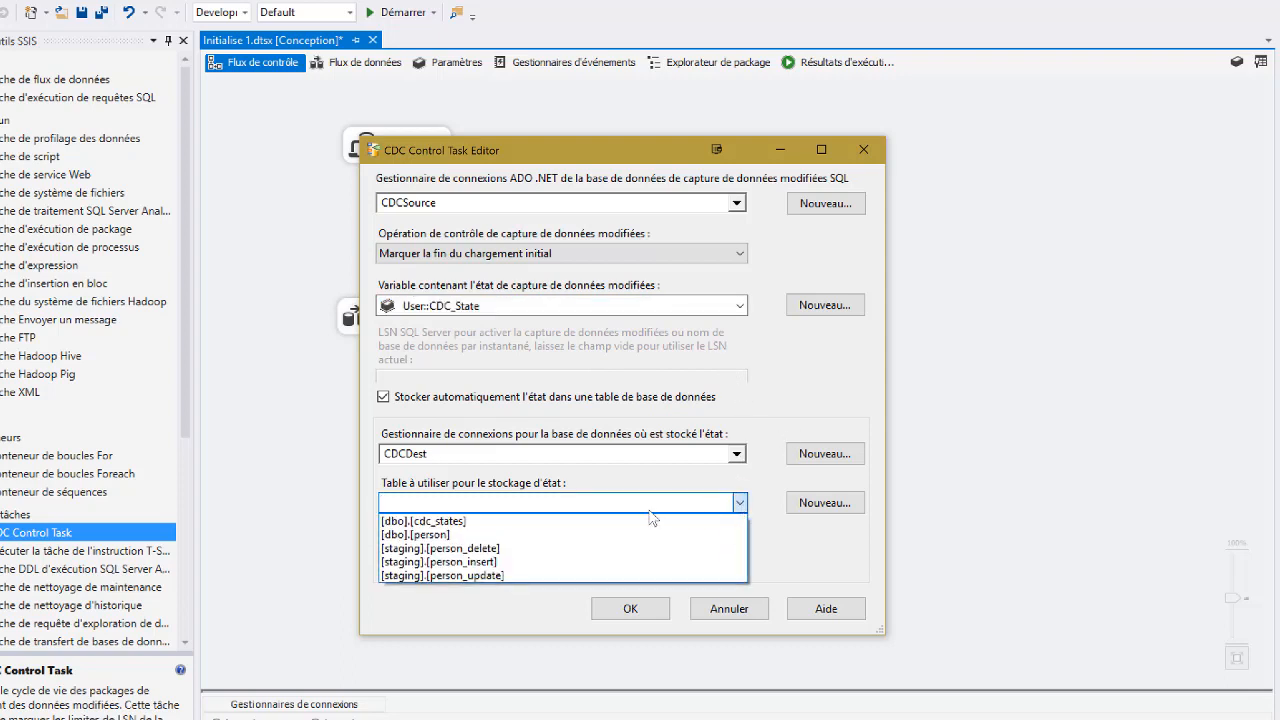
left_click(507, 521)
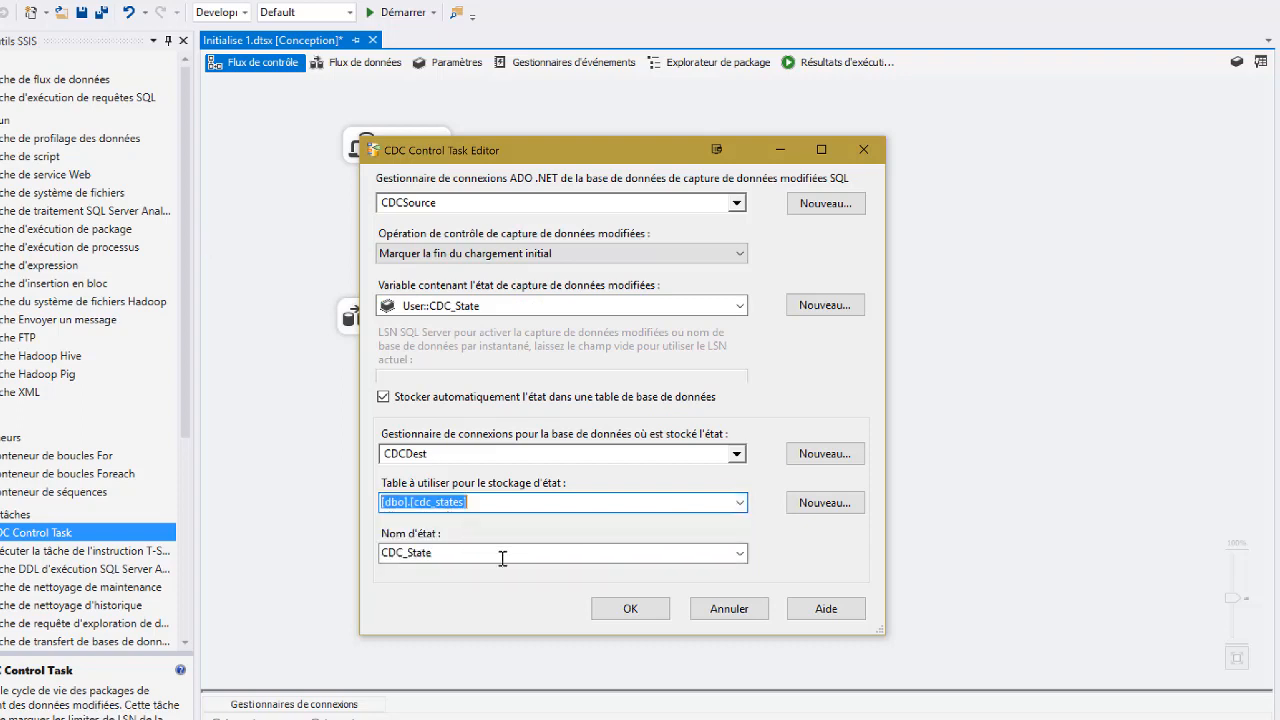
left_click(631, 609)
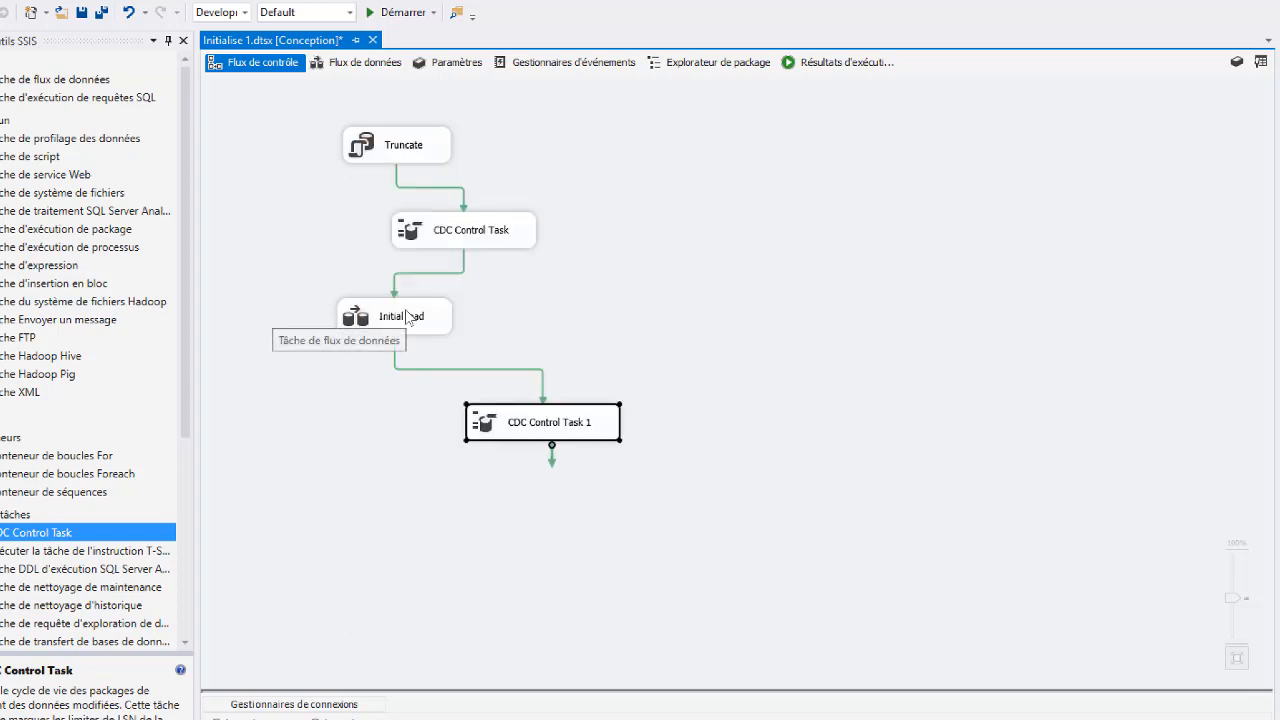
Put a breakpoint on the Initial load task and start debugging the package.
left_click(405, 316)
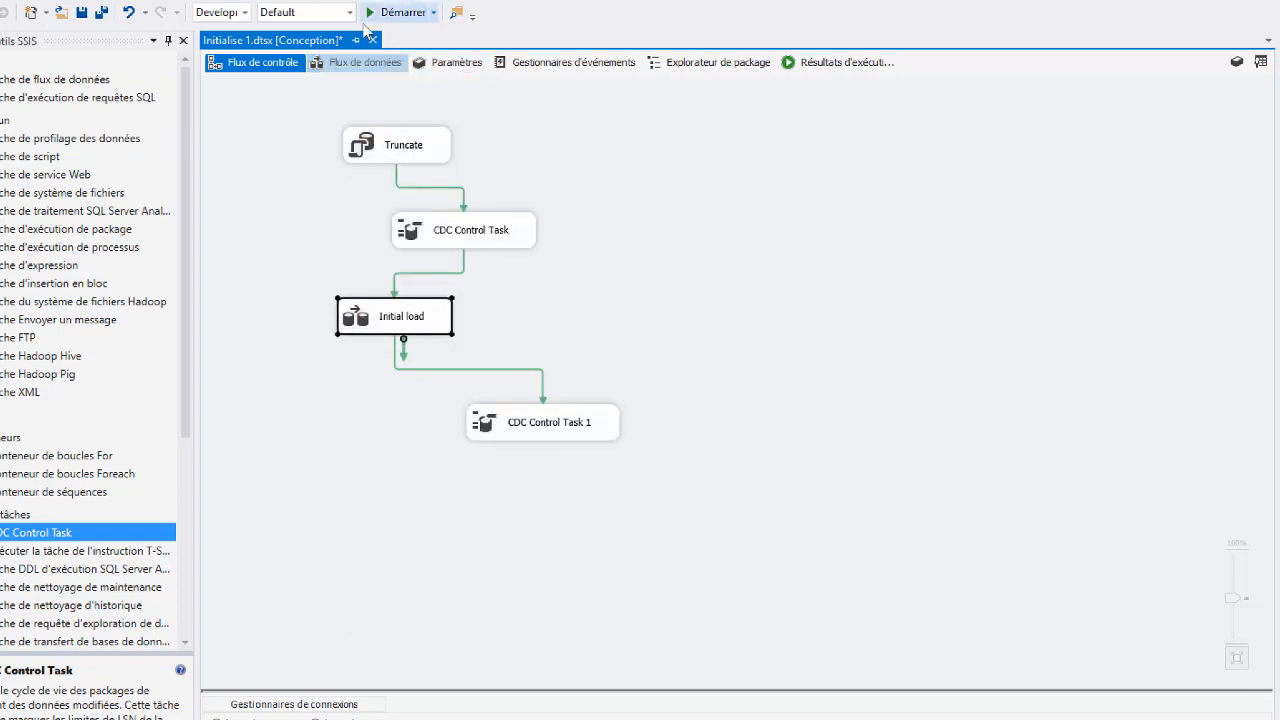
left_click(246, 2)
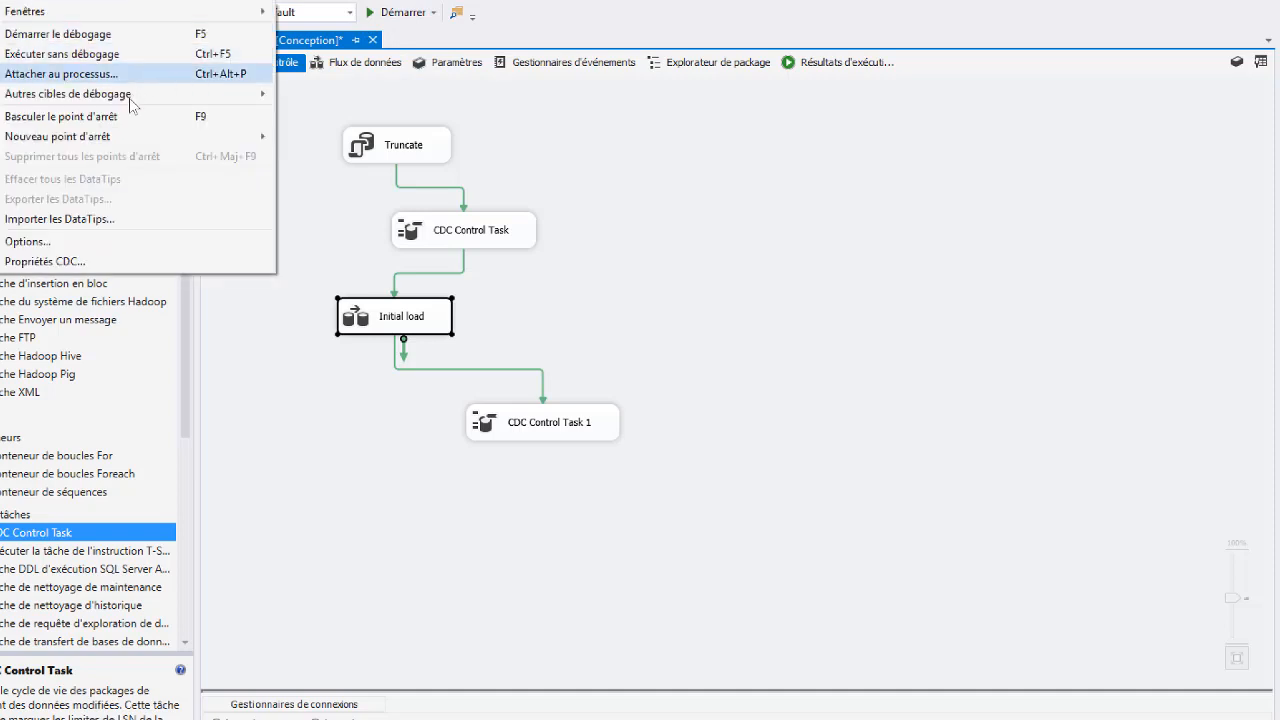
left_click(122, 117)
left_click(772, 340)
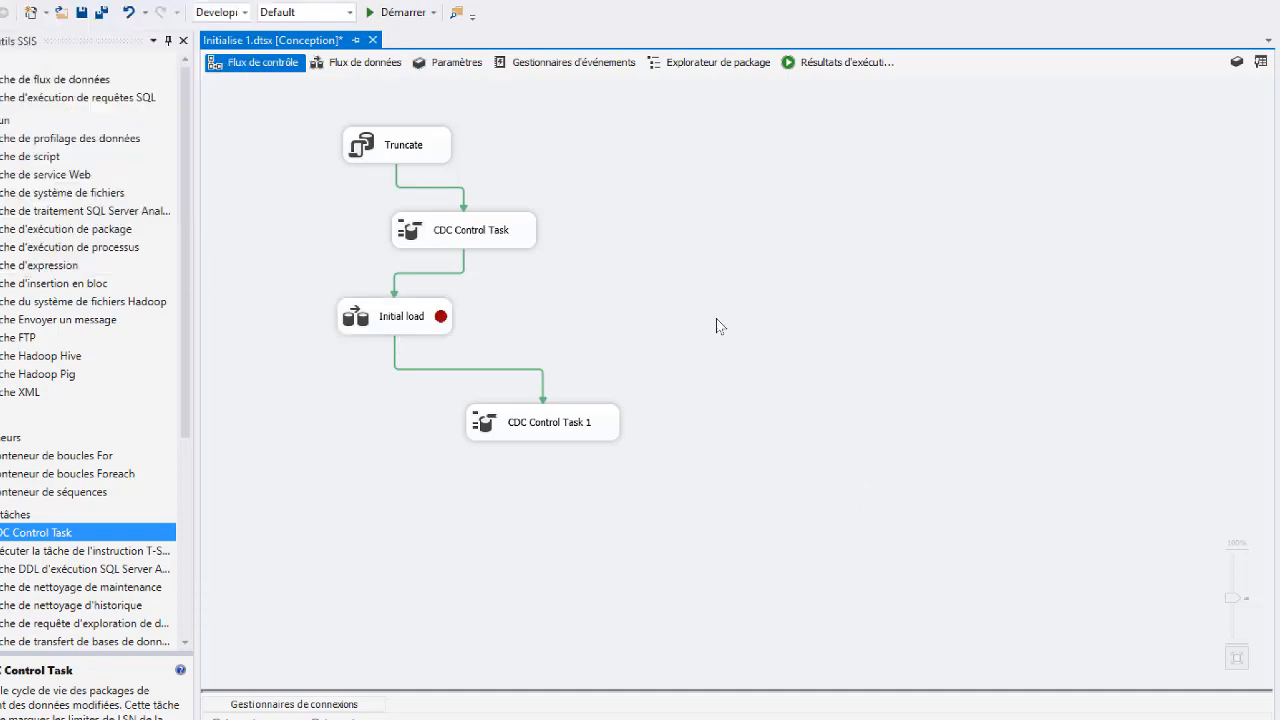
left_click(398, 14)
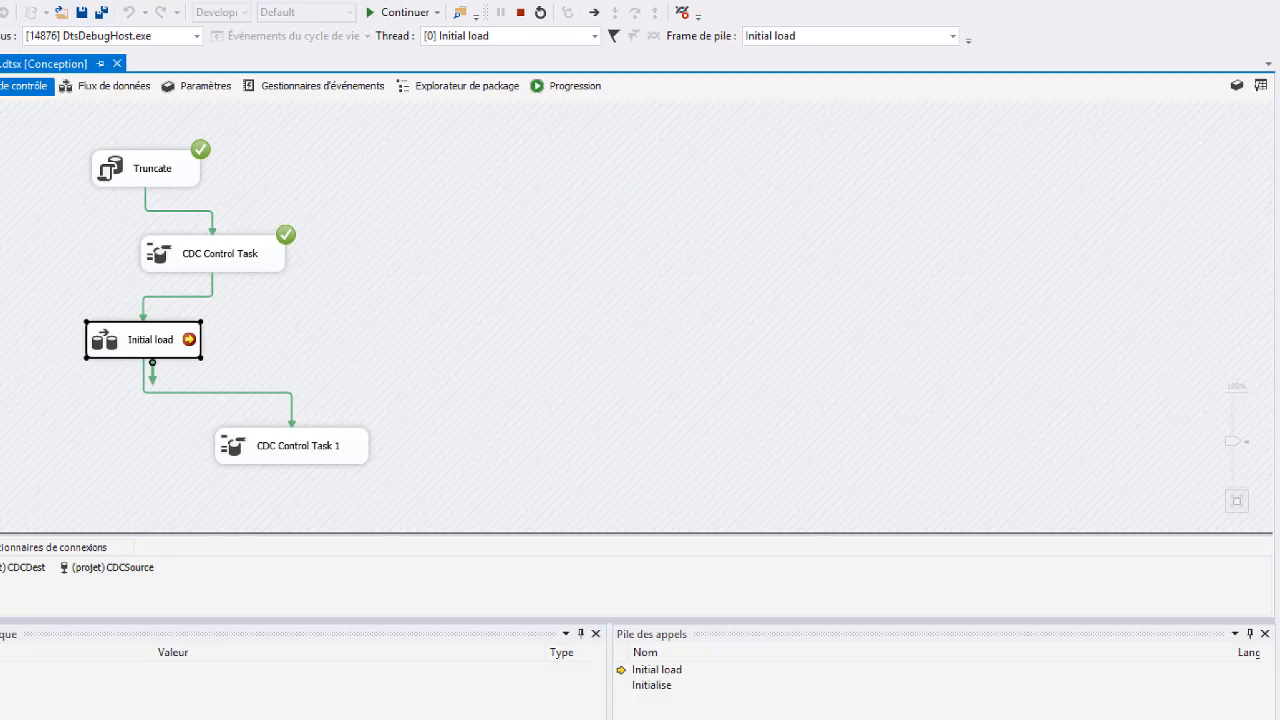
Switch to SQL Server Management Studio, refresh the CDCDest tables and view the first 1000 rows of dbo.cdc_states.
left_click(657, 719)
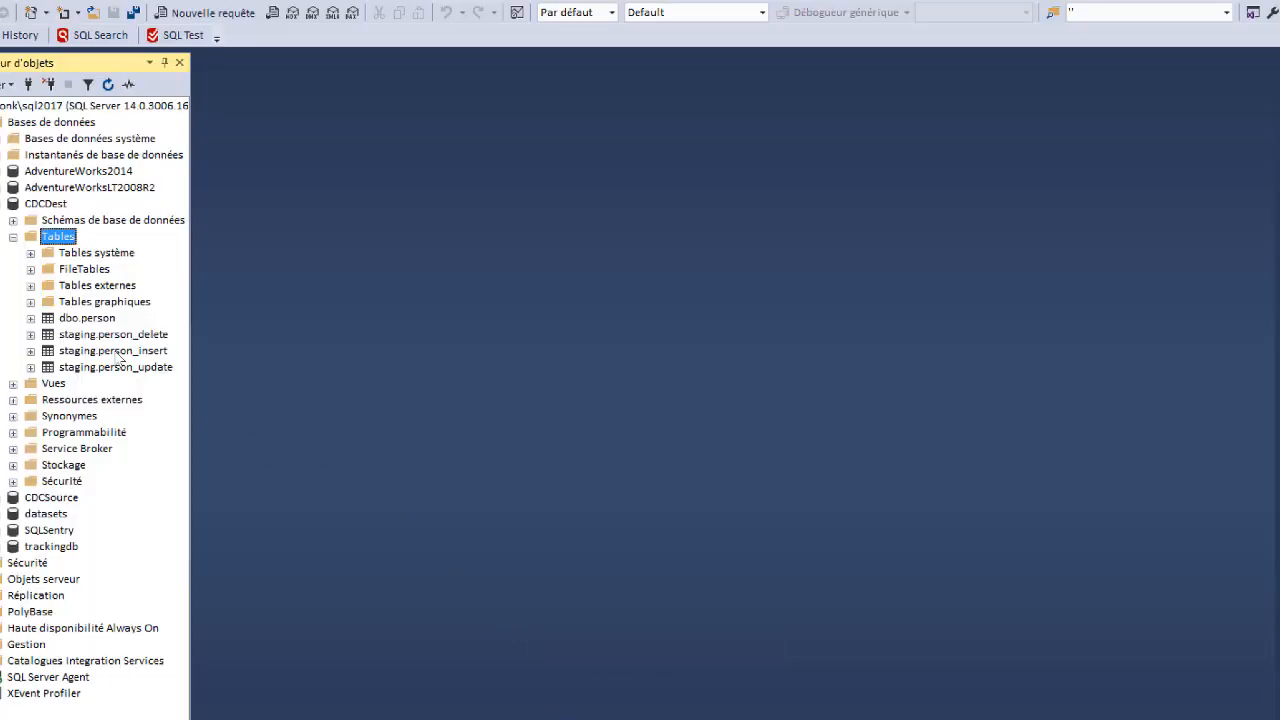
right_click(62, 237)
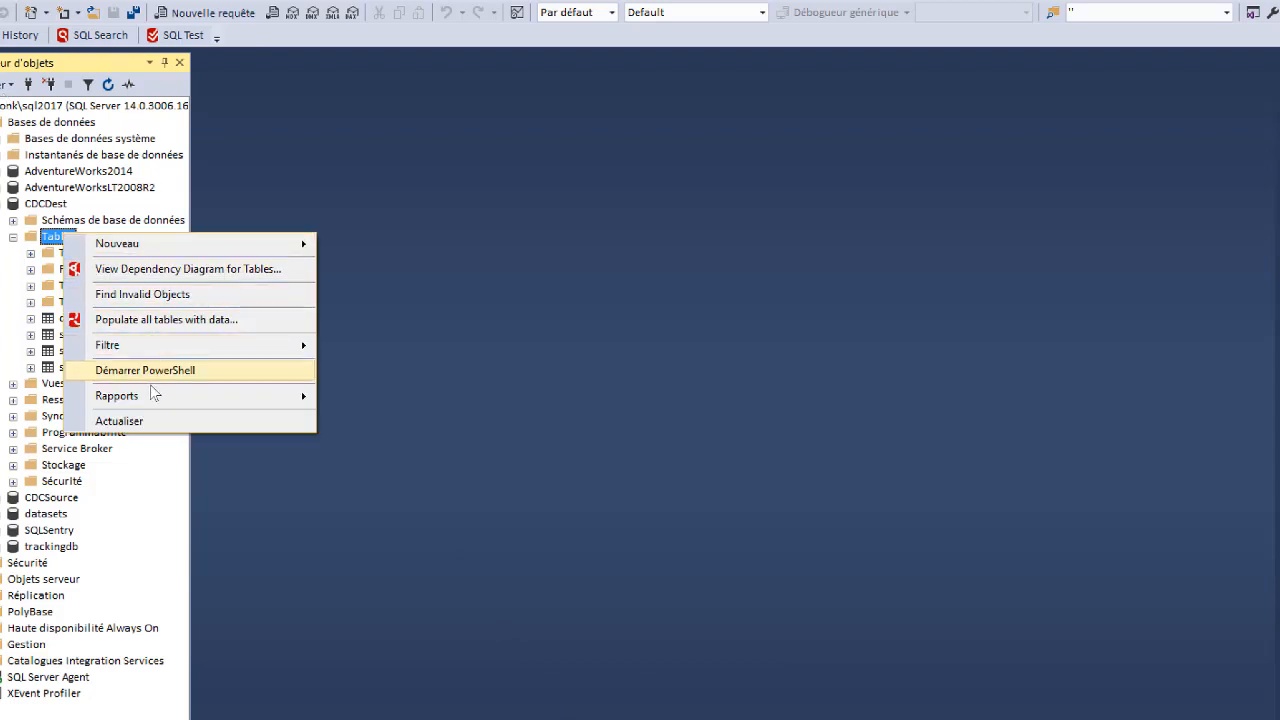
left_click(150, 421)
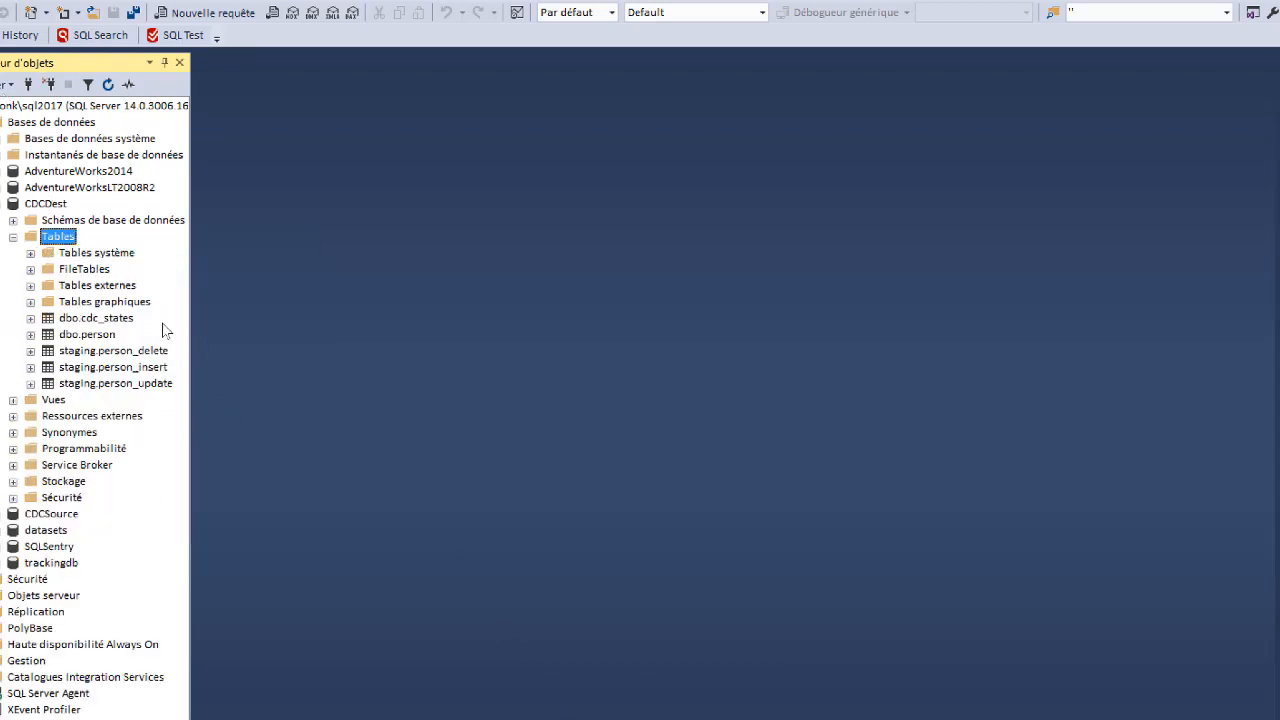
left_click(95, 318)
right_click(96, 318)
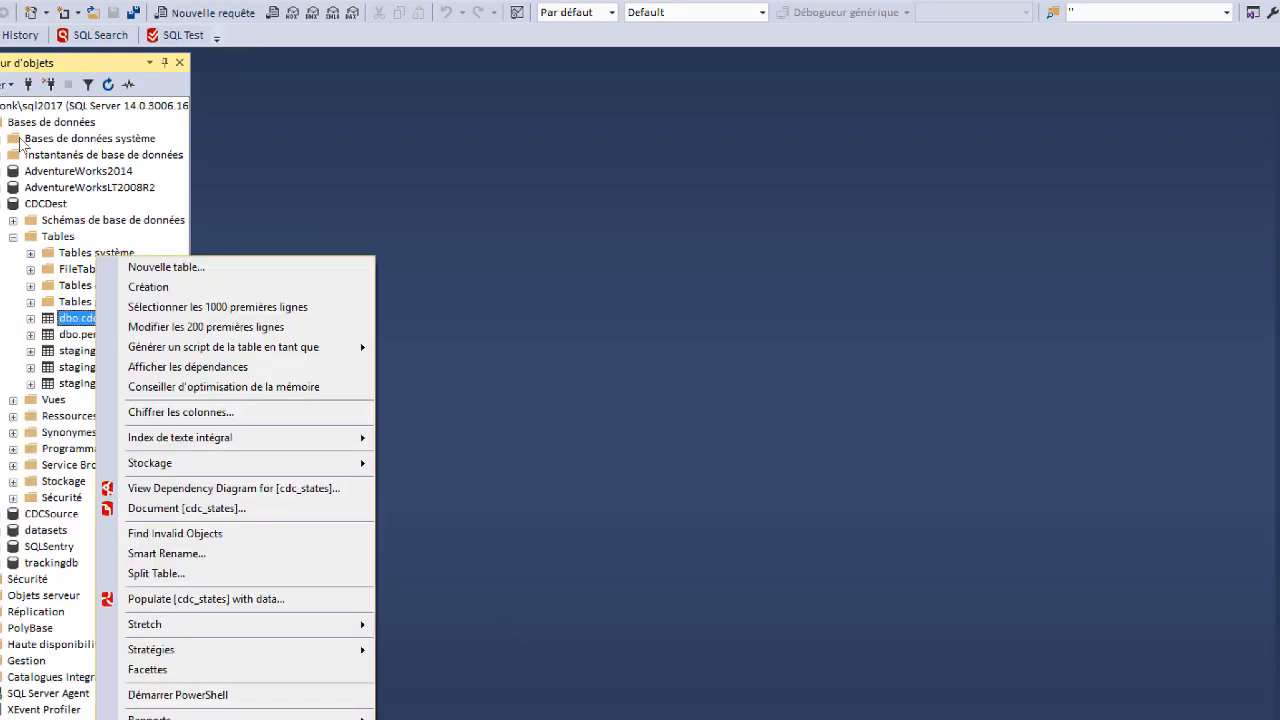
left_click(187, 305)
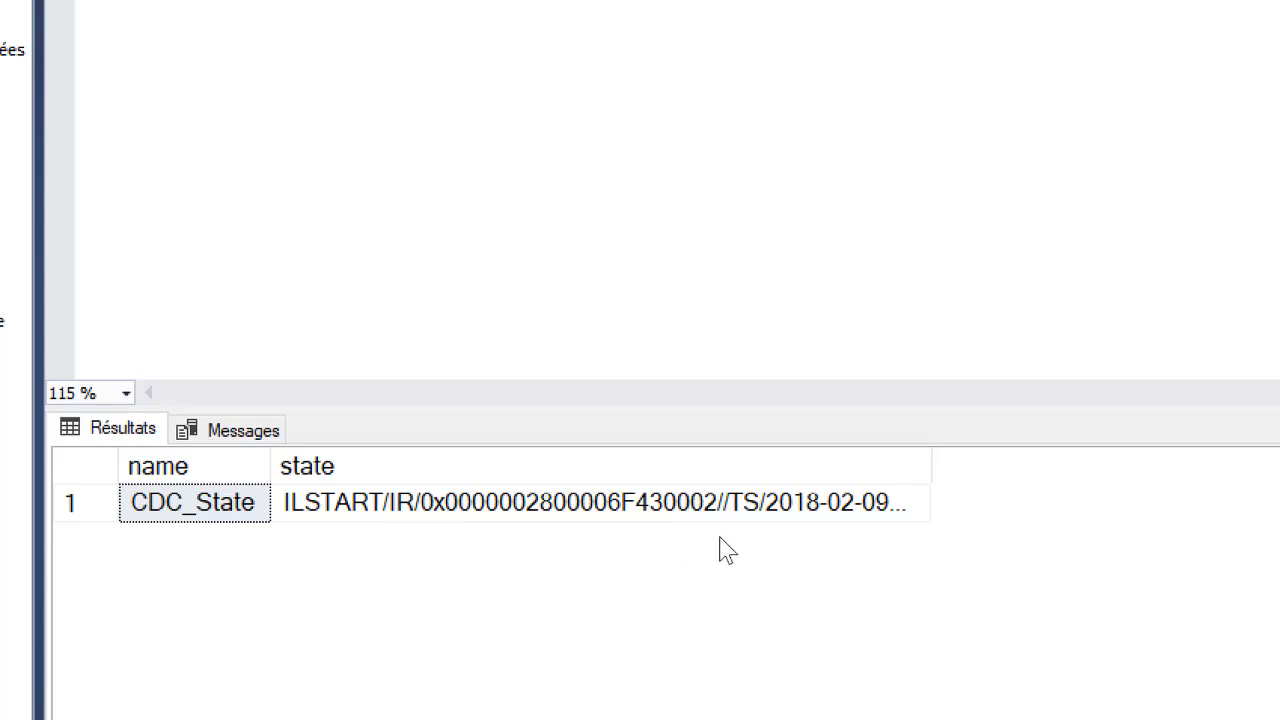
Resume the package past the Initial load breakpoint, displaying the full CDC_State value from cdc_states before and after.
left_click_drag(931, 466, 1129, 462)
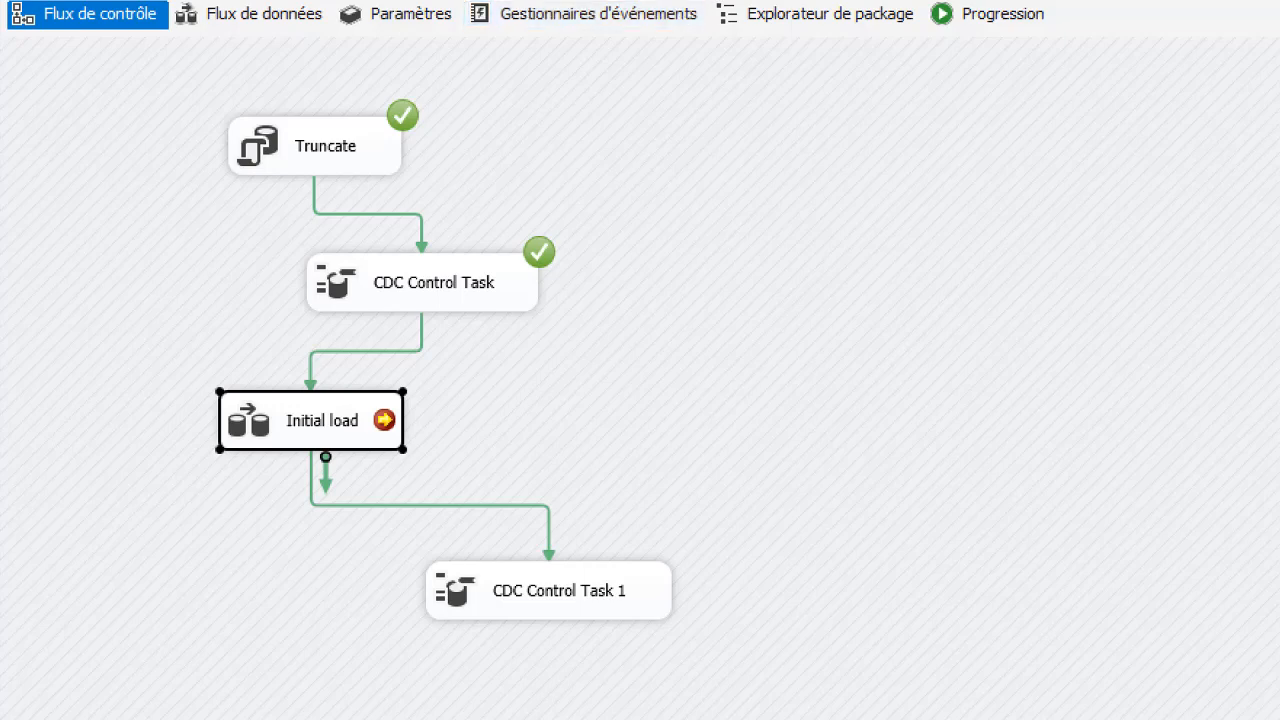
key("F5")
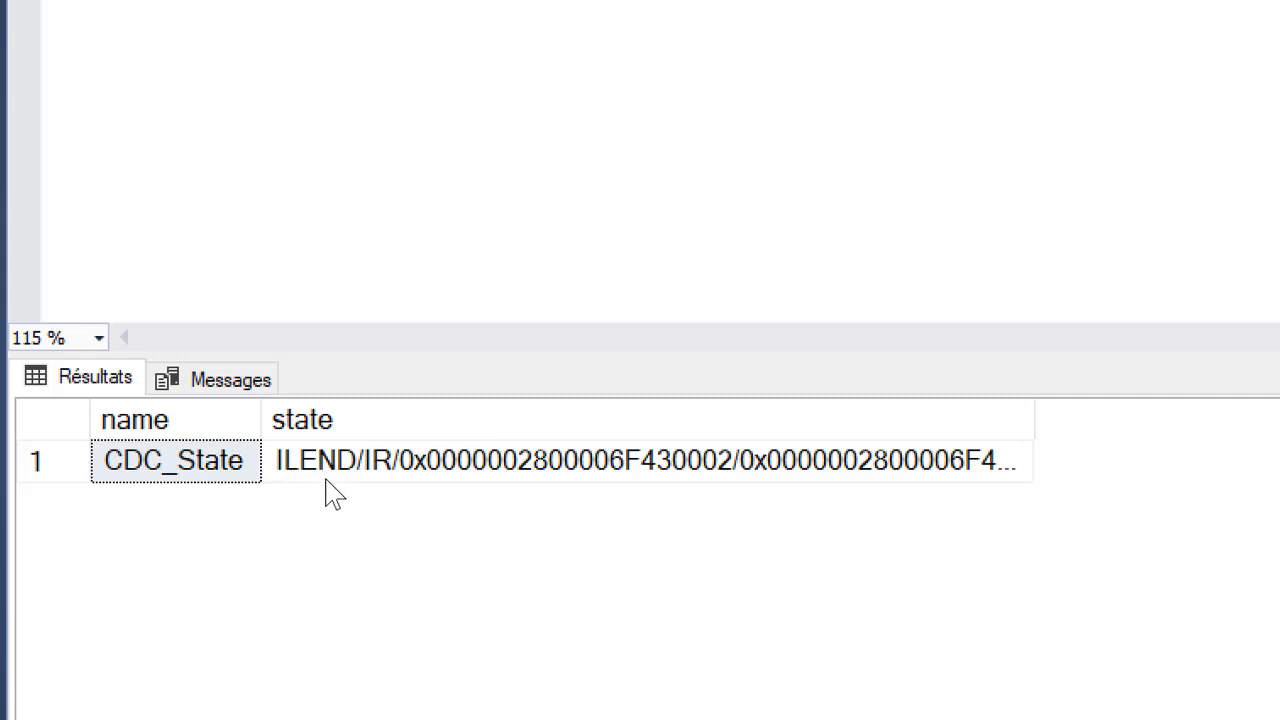
double_click(1033, 418)
left_click_drag(1212, 419, 1279, 419)
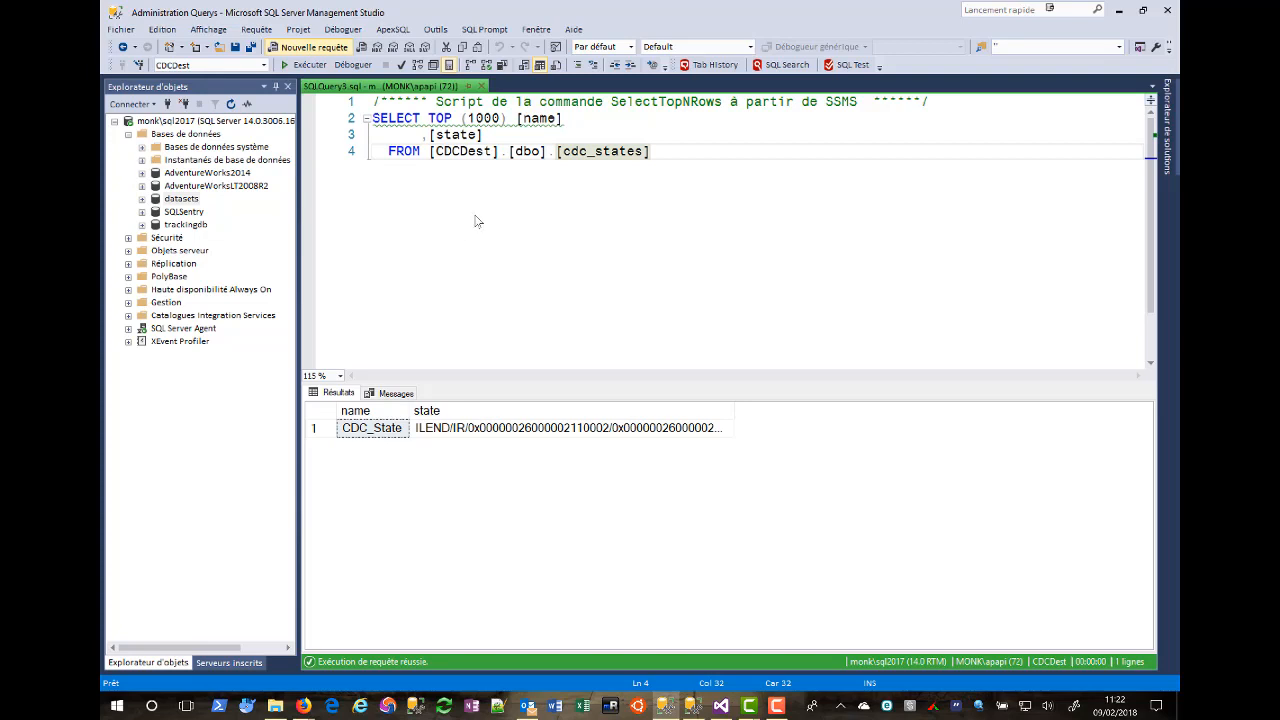
Run a new CDCSource query on person: set ID 30 to Satya Nadella, insert 610 Bill Gates, set 40 to Steve Balmer, delete 33.
key("ctrl+n")
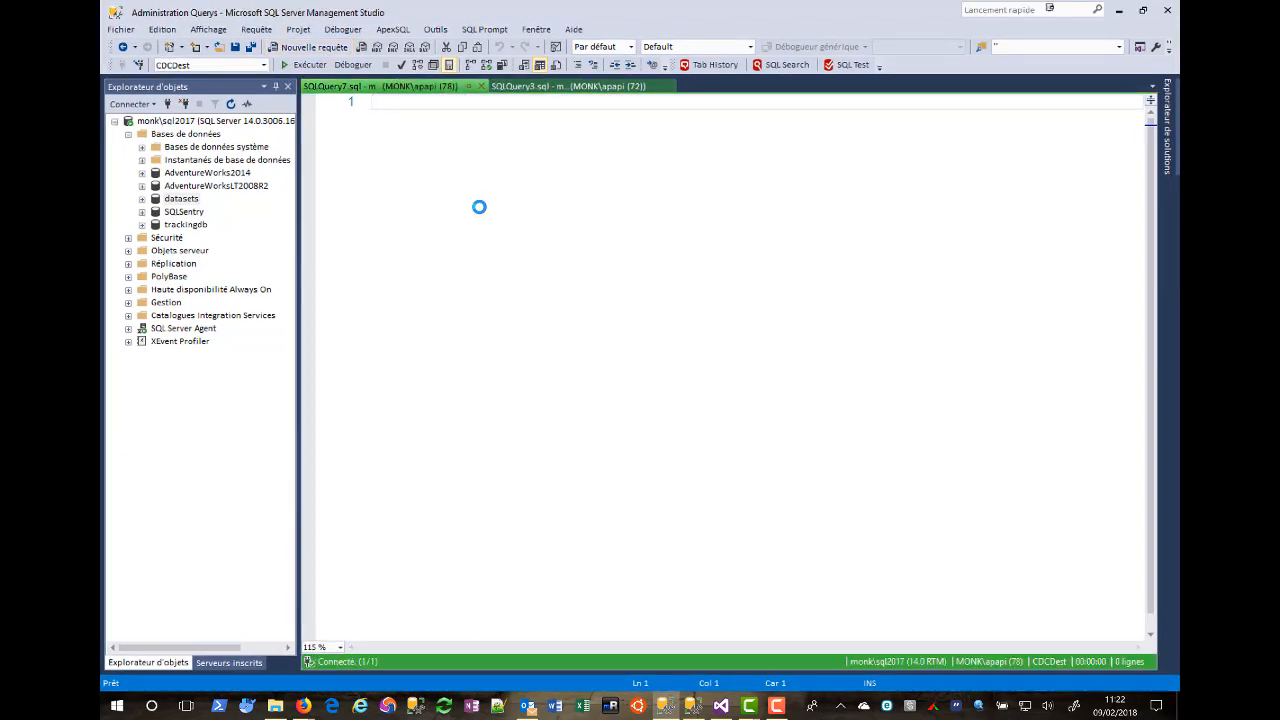
type("USE CDCSource GO --- Effectuons des mises à jour -------------------- UPDATE  person SET     FirstName = 'Satya'       , LastName = 'Nadella' WHERE   BusinessEntityID = 30 GO  INSERT  person         ( BusinessEntityID         , PersonType         , FirstName         , LastName         ) VALUES  ( 610         , 'SC'         , 'Bill'         , 'Gates'         ) GO  UPDATE  person SET     FirstName = 'Steve', LastName='Balmer' WHERE   BusinessEntityID = 40 GO  DELETE  person WHERE   BusinessEntityID = 33 GO")
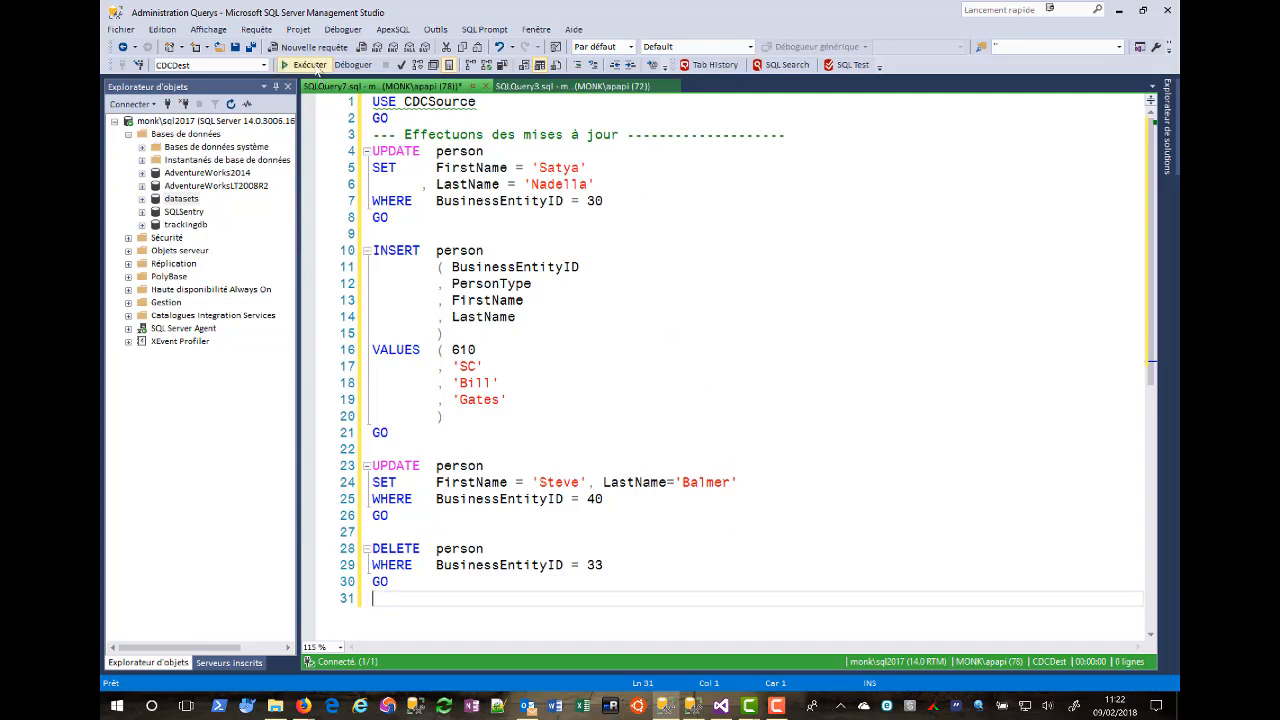
left_click(305, 64)
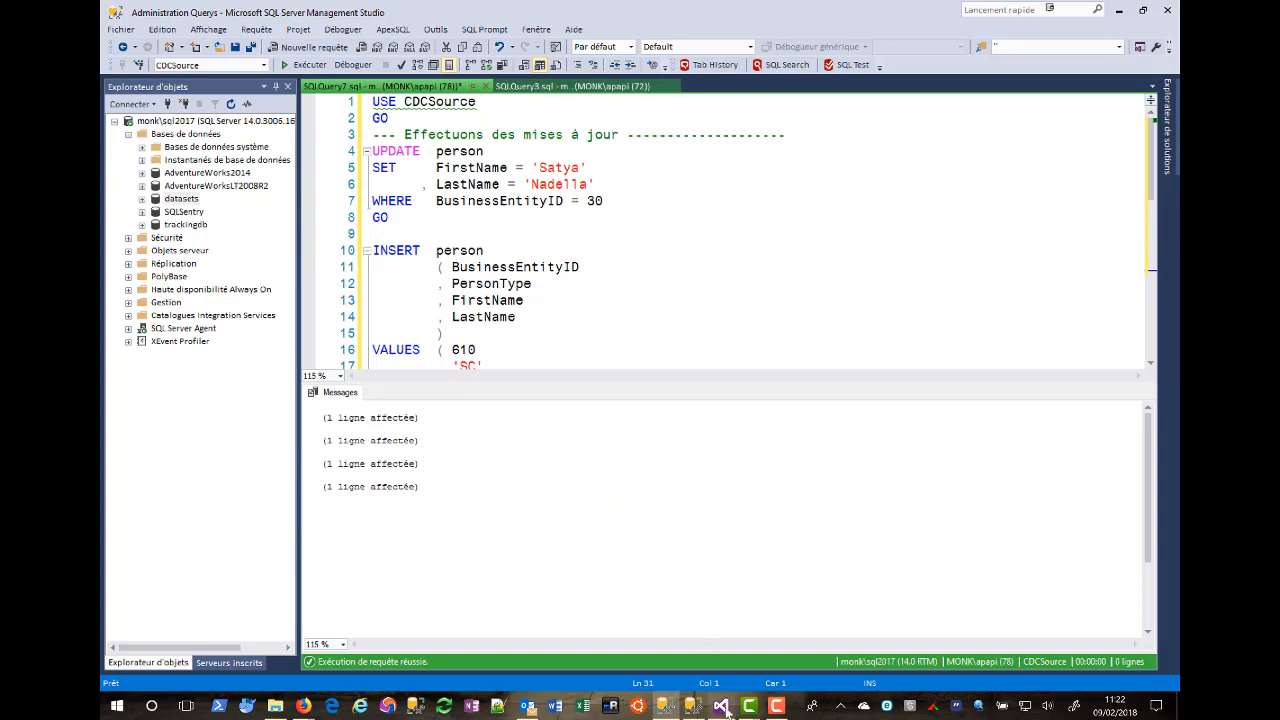
Switch to Visual Studio and open the Incremental.dtsx package from the CDC project.
left_click(745, 600)
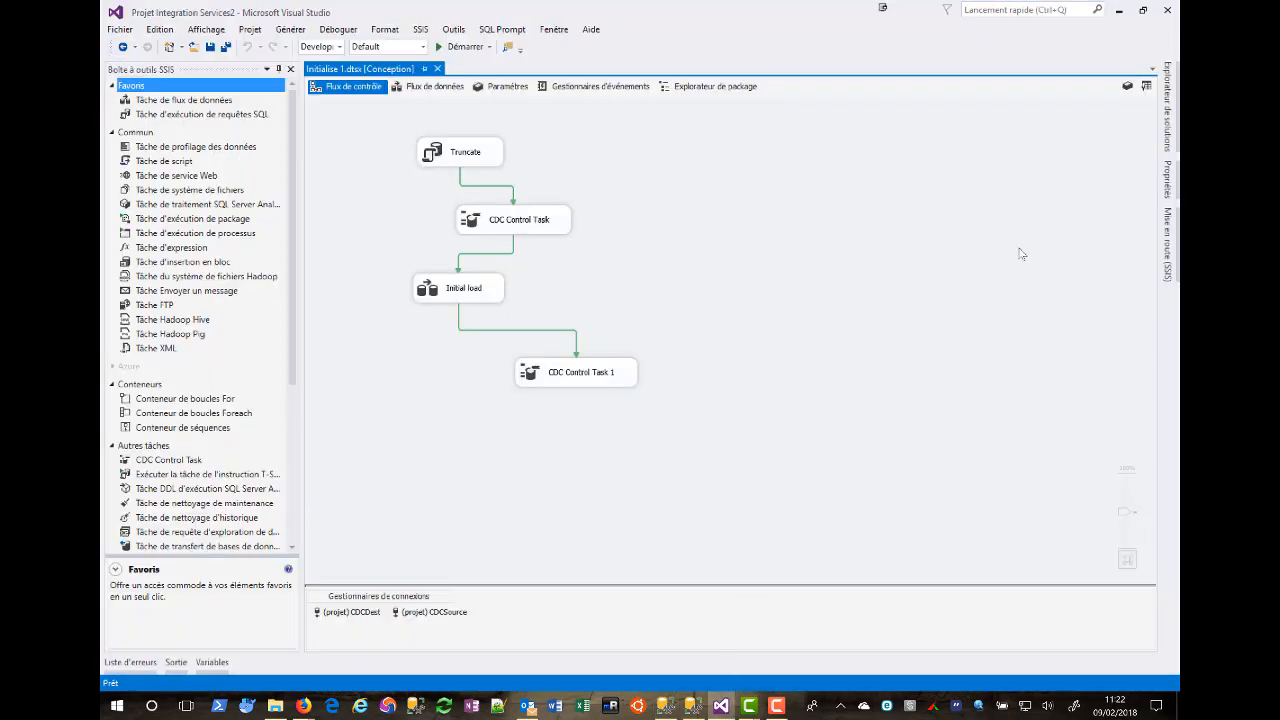
left_click(1167, 105)
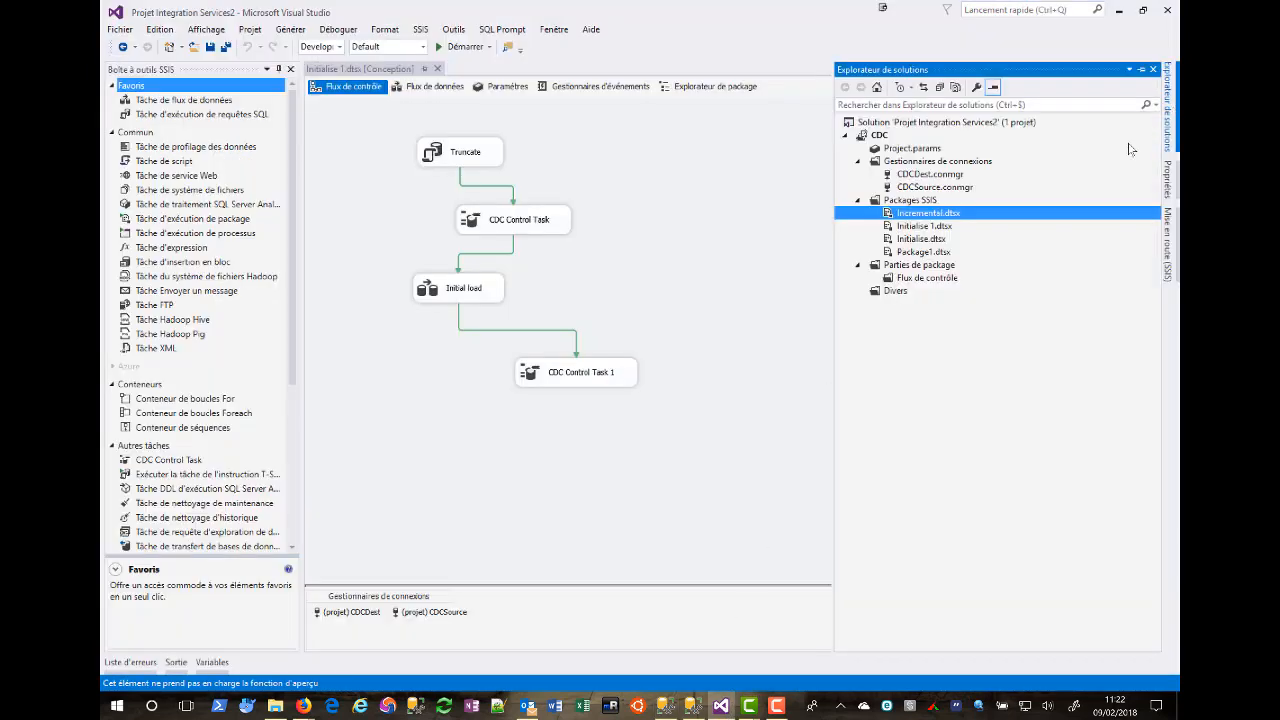
double_click(910, 214)
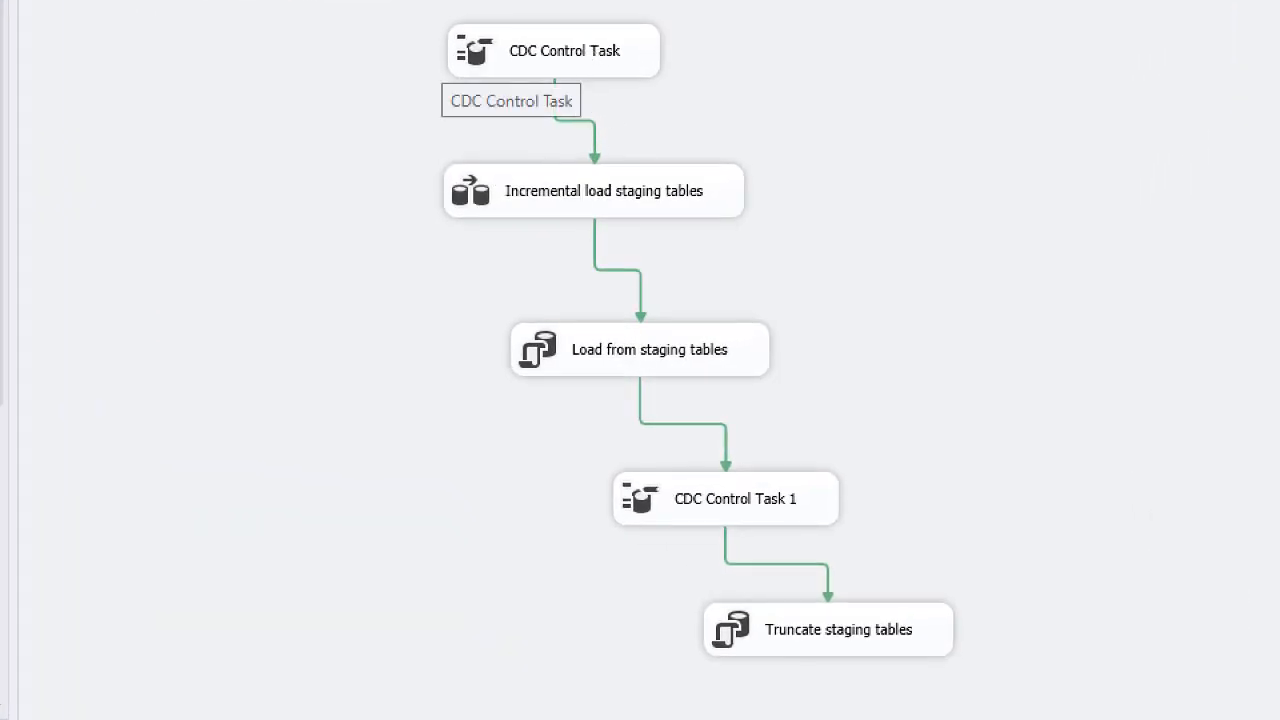
Review the settings of the Incremental package's first CDC Control Task without changing them.
double_click(580, 55)
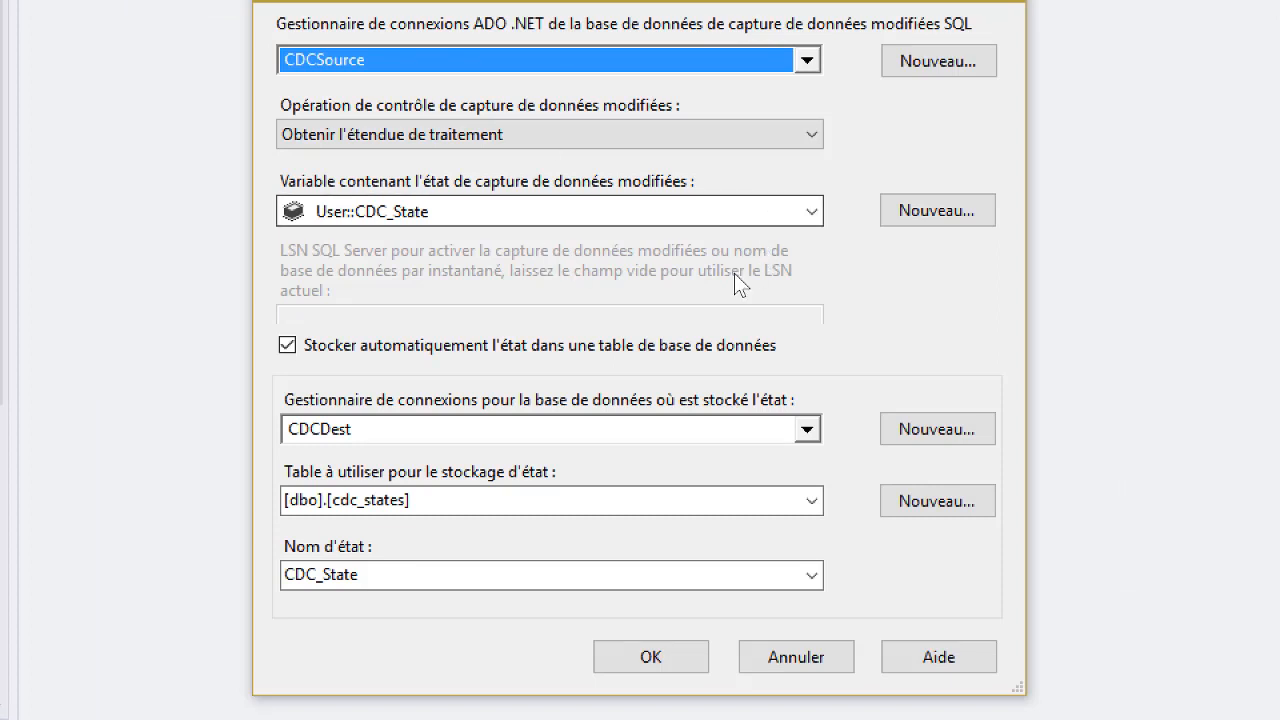
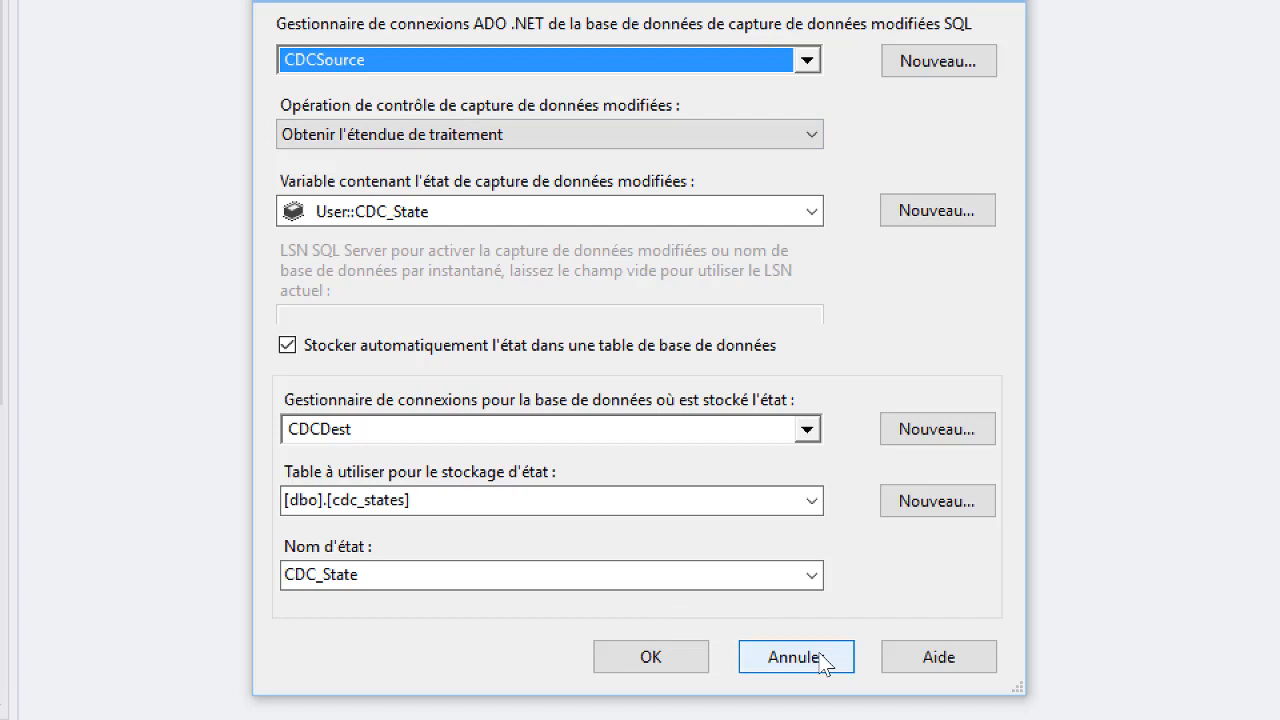
left_click(822, 665)
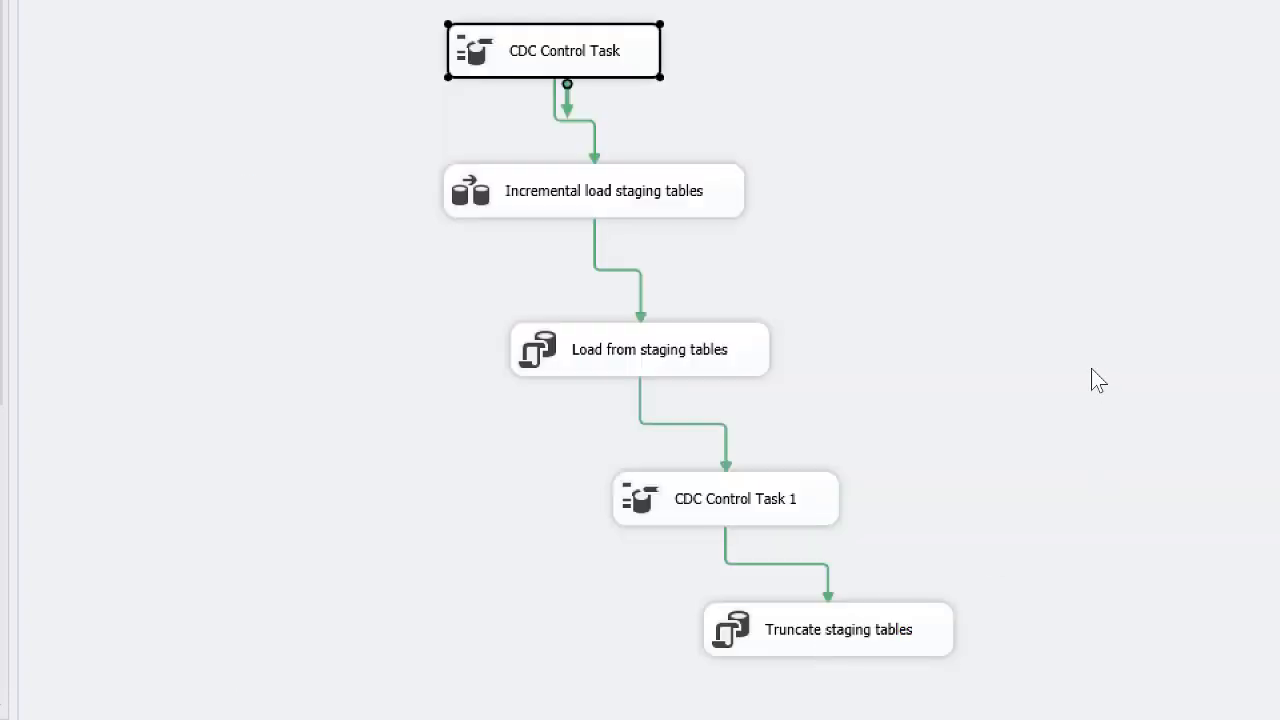
left_click(1051, 274)
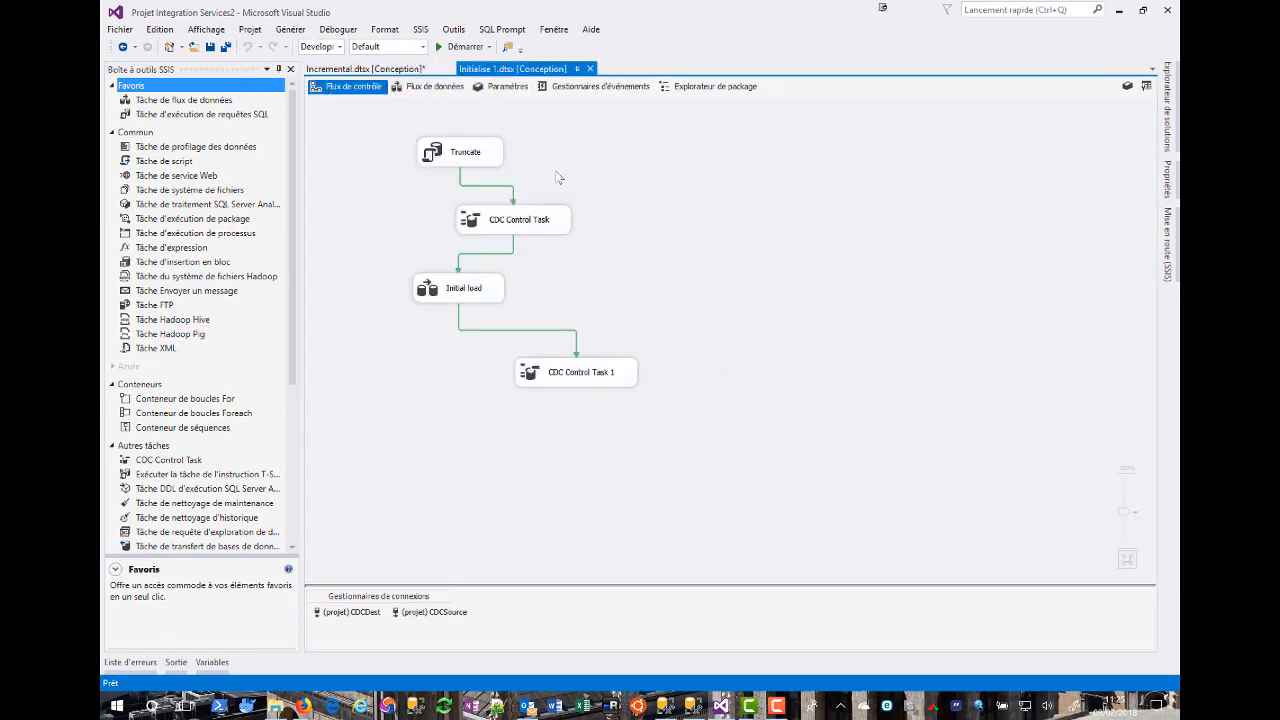
left_click(383, 69)
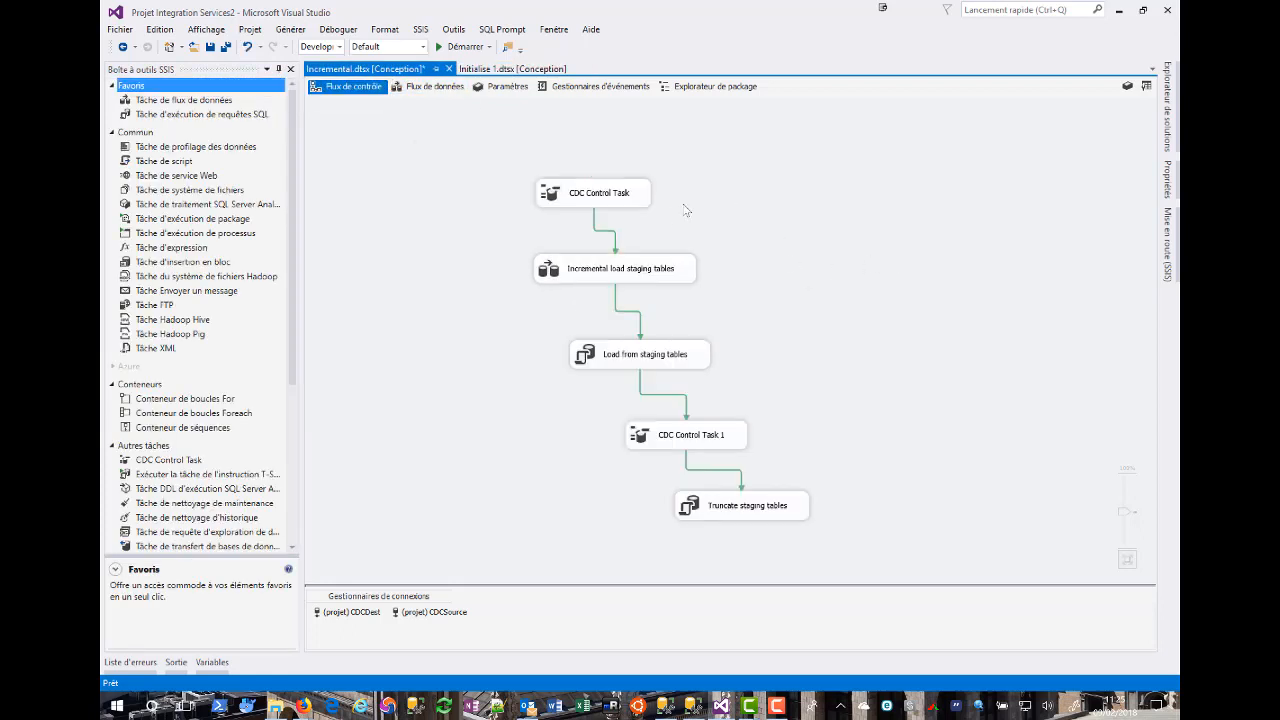
Debug the package with a breakpoint on Incremental load staging tables, and rerun the cdc_states query in SQL Server Management Studio.
left_click(660, 272)
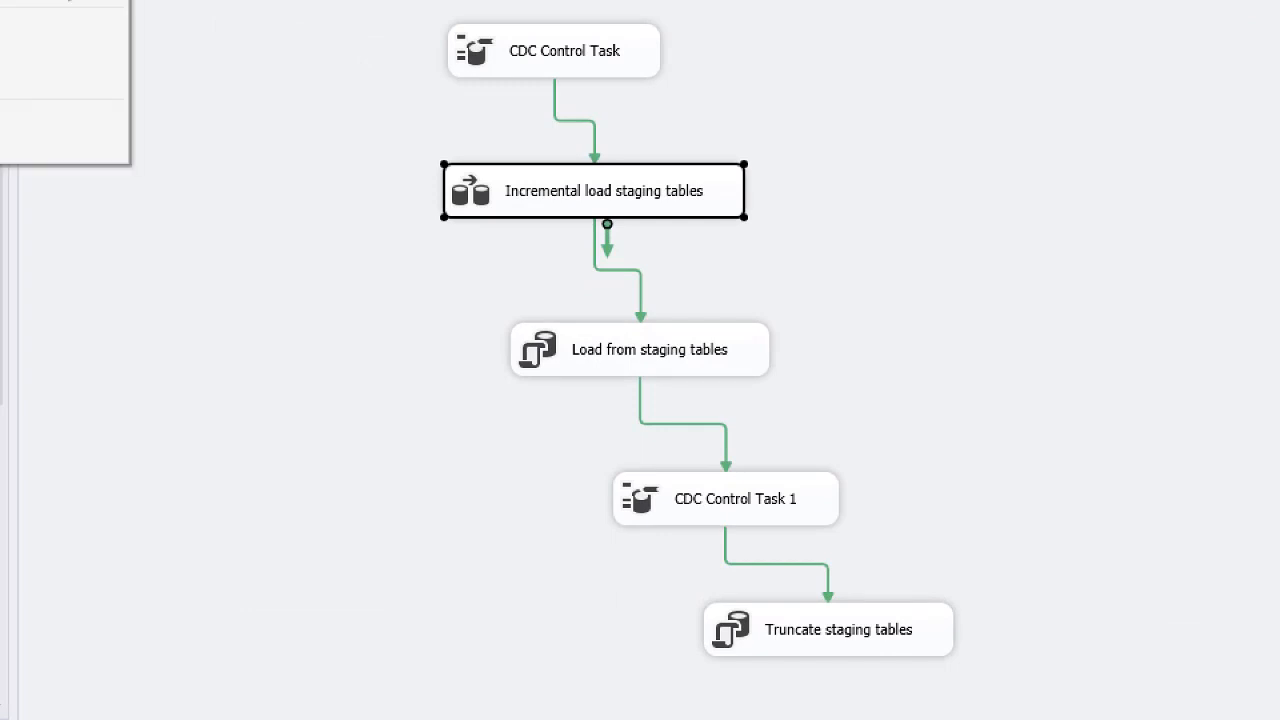
left_click(20, 1)
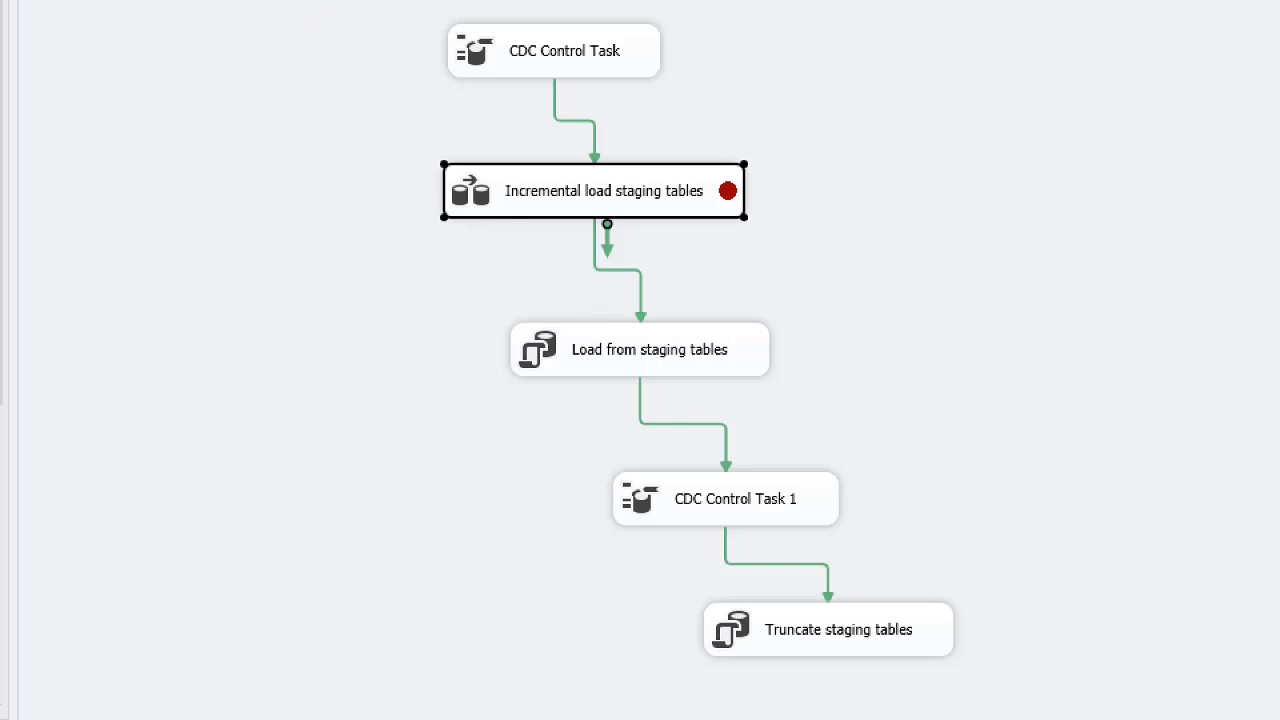
key("F5")
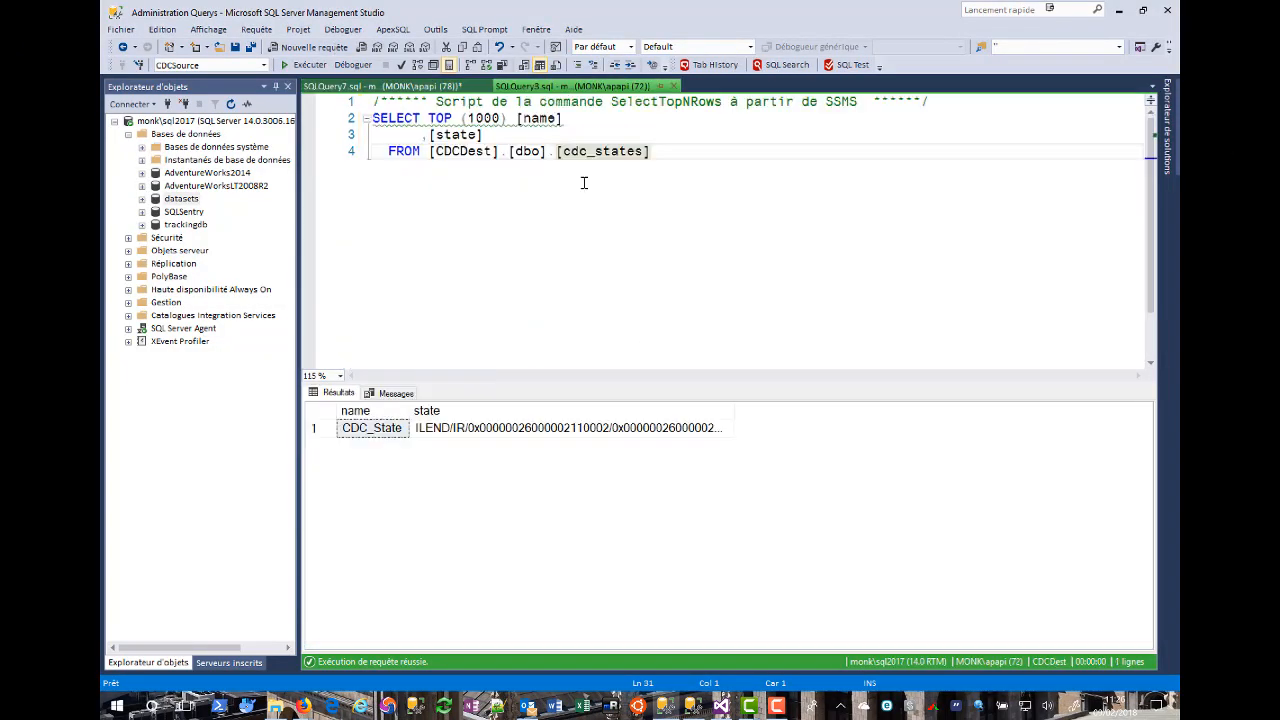
left_click(307, 65)
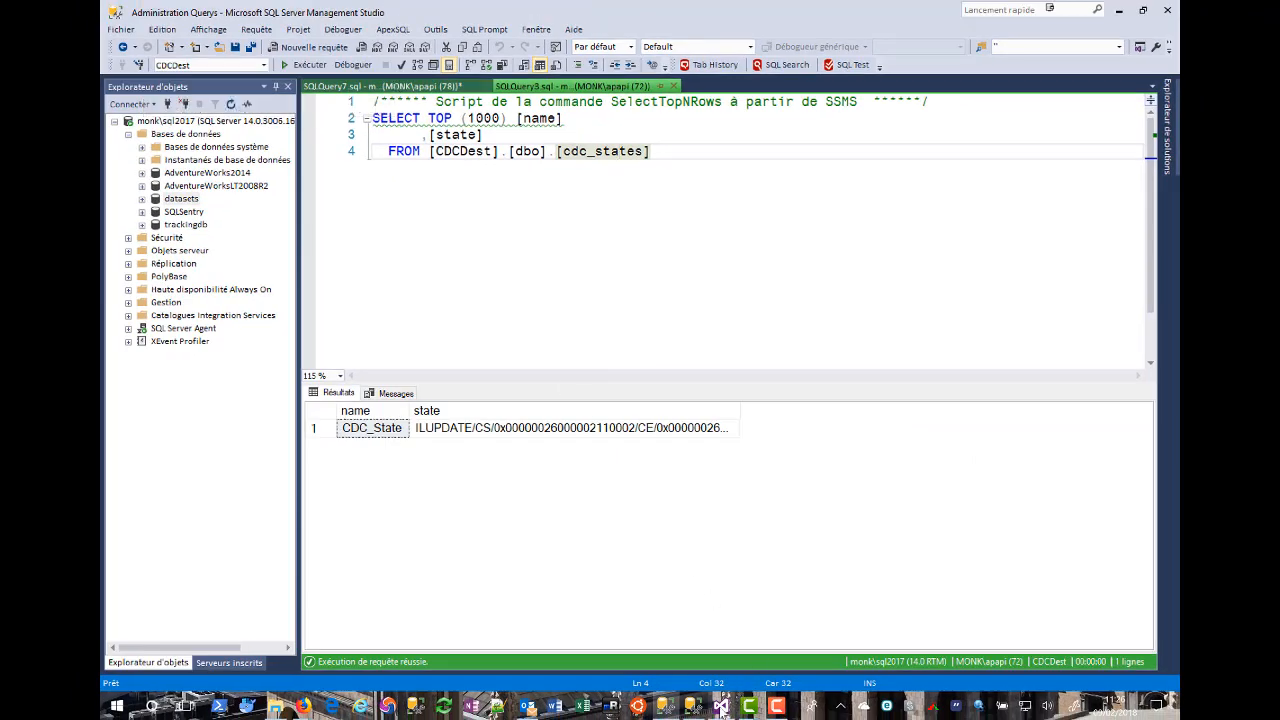
Switch to Visual Studio and resume the package to completion, checking the Incremental load staging tables data flow and the control flow.
left_click(722, 708)
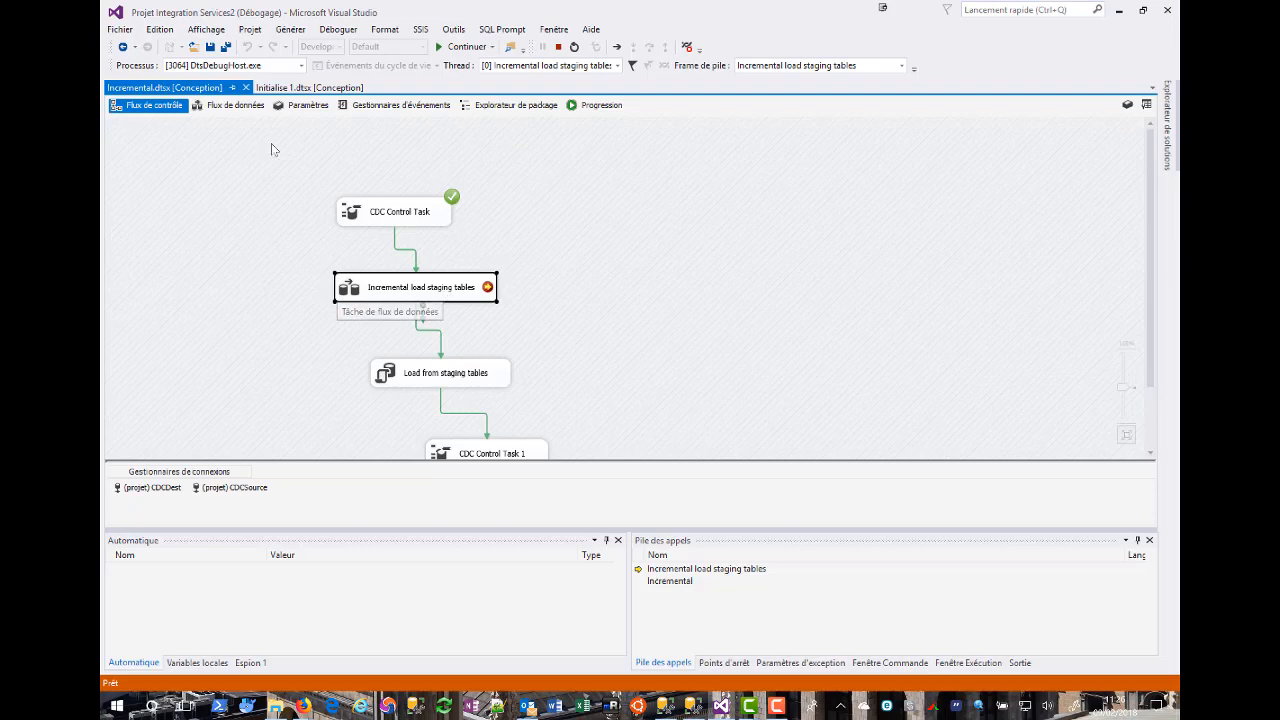
double_click(447, 294)
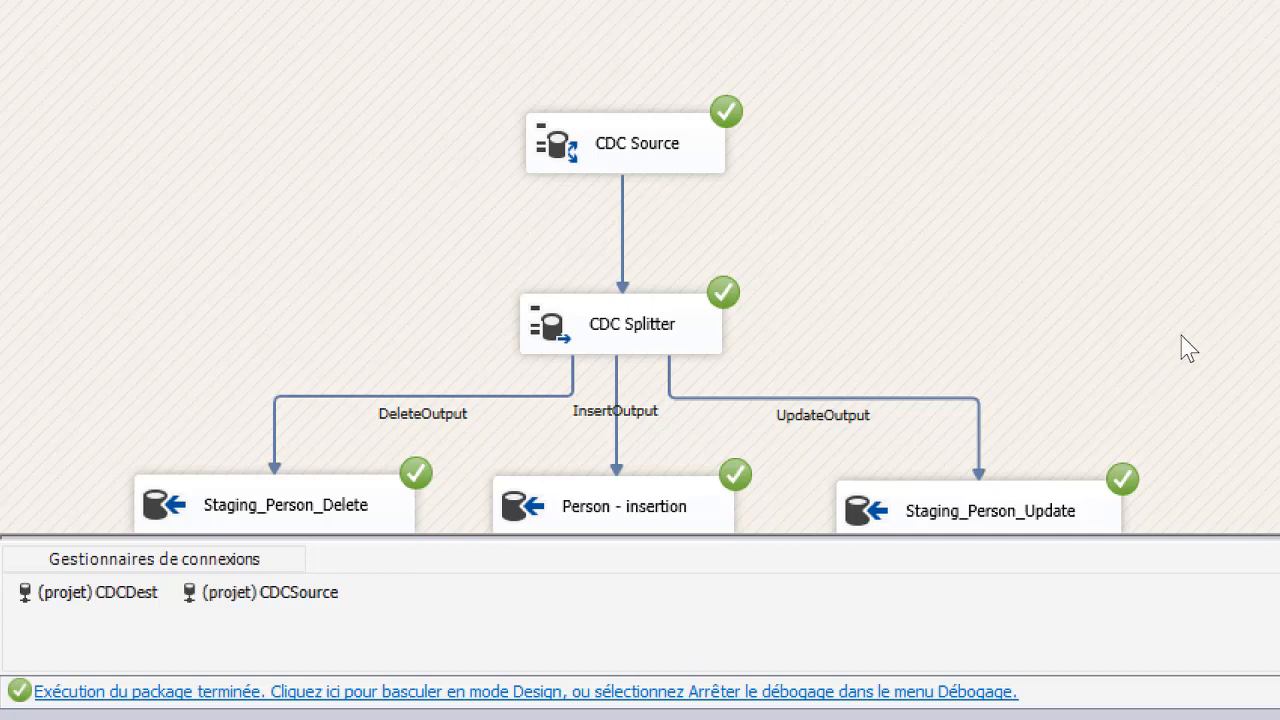
scroll(635, 308, "down", 1)
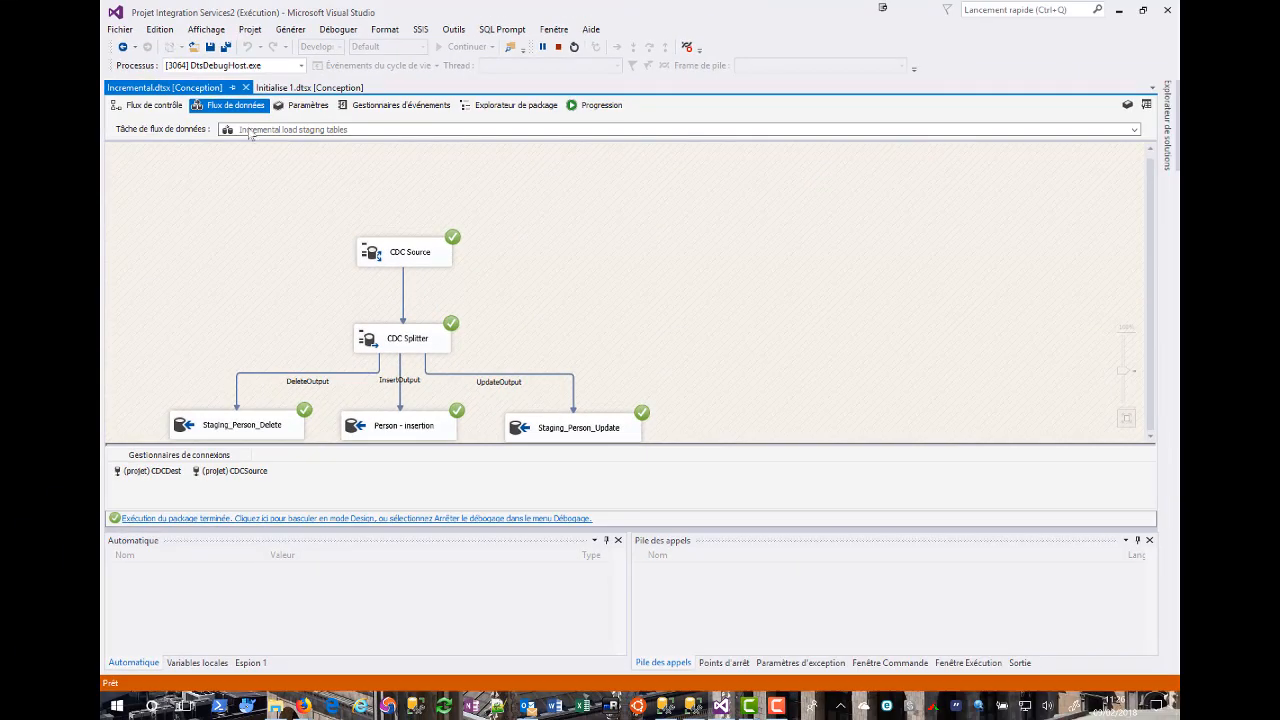
left_click(155, 105)
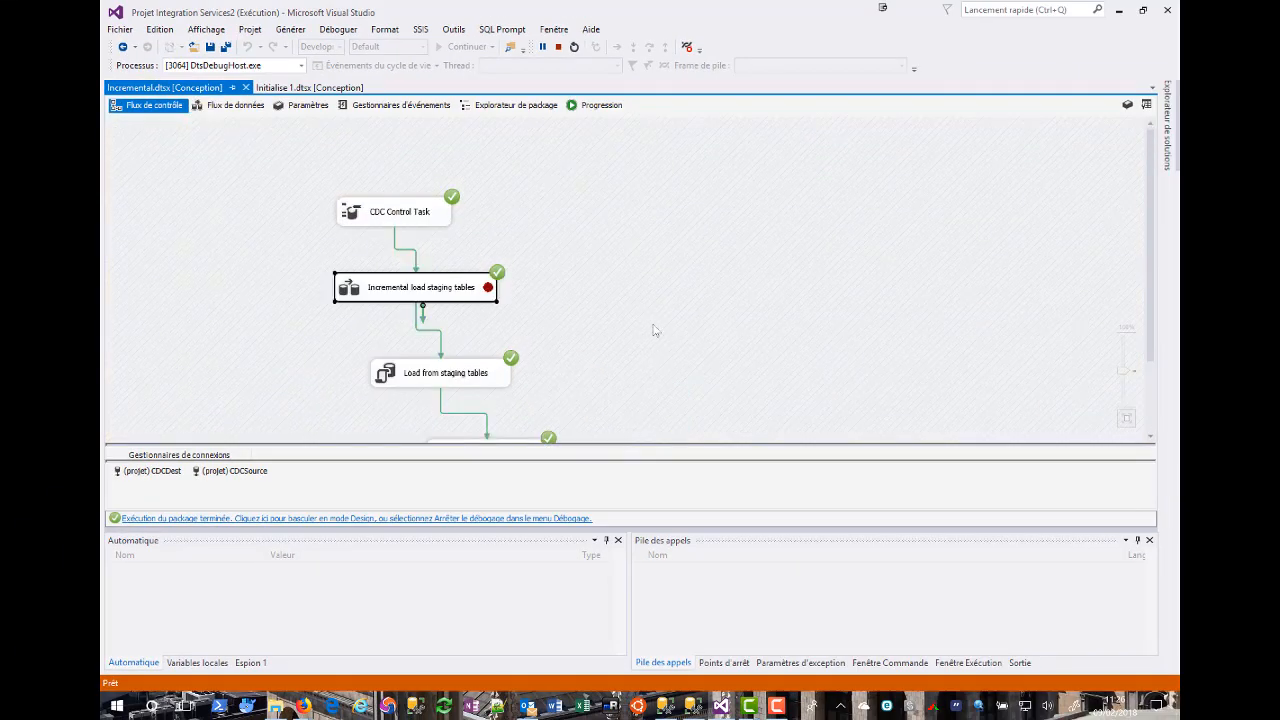
scroll(656, 328, "down", 3)
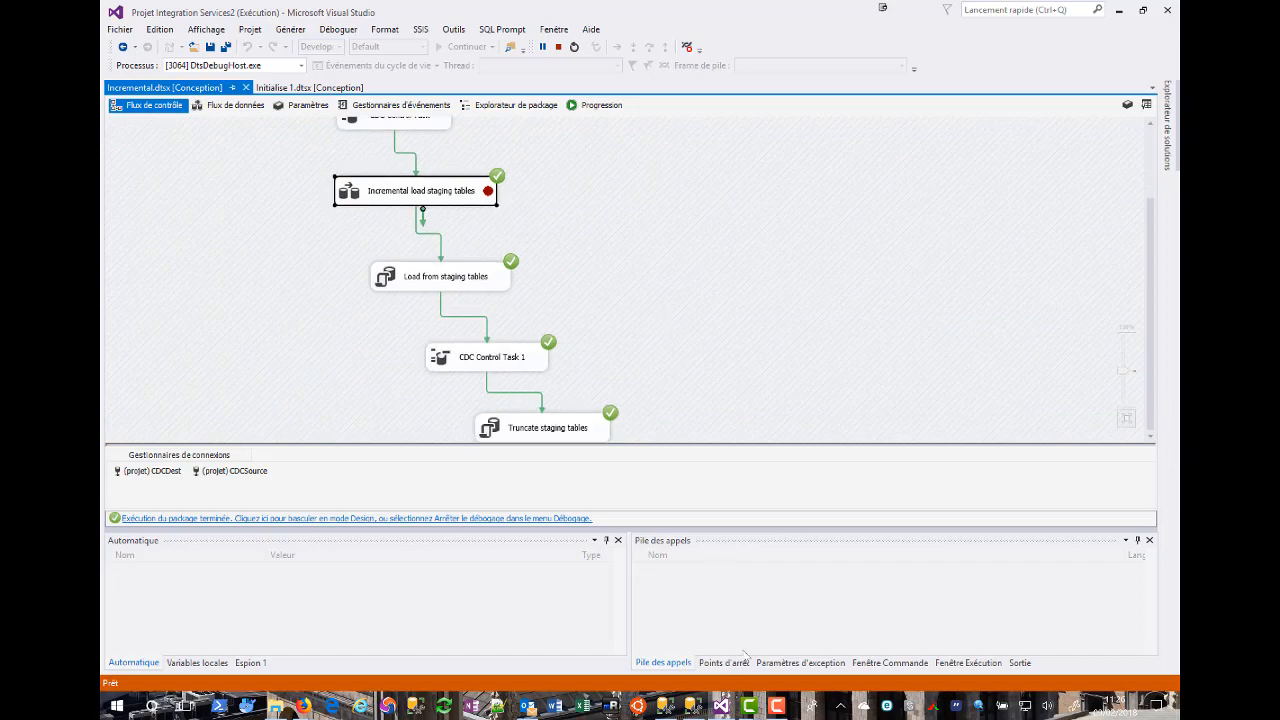
Switch to SQL Server Management Studio and rerun the cdc_states query to check the CDC state after the incremental load.
left_click(664, 706)
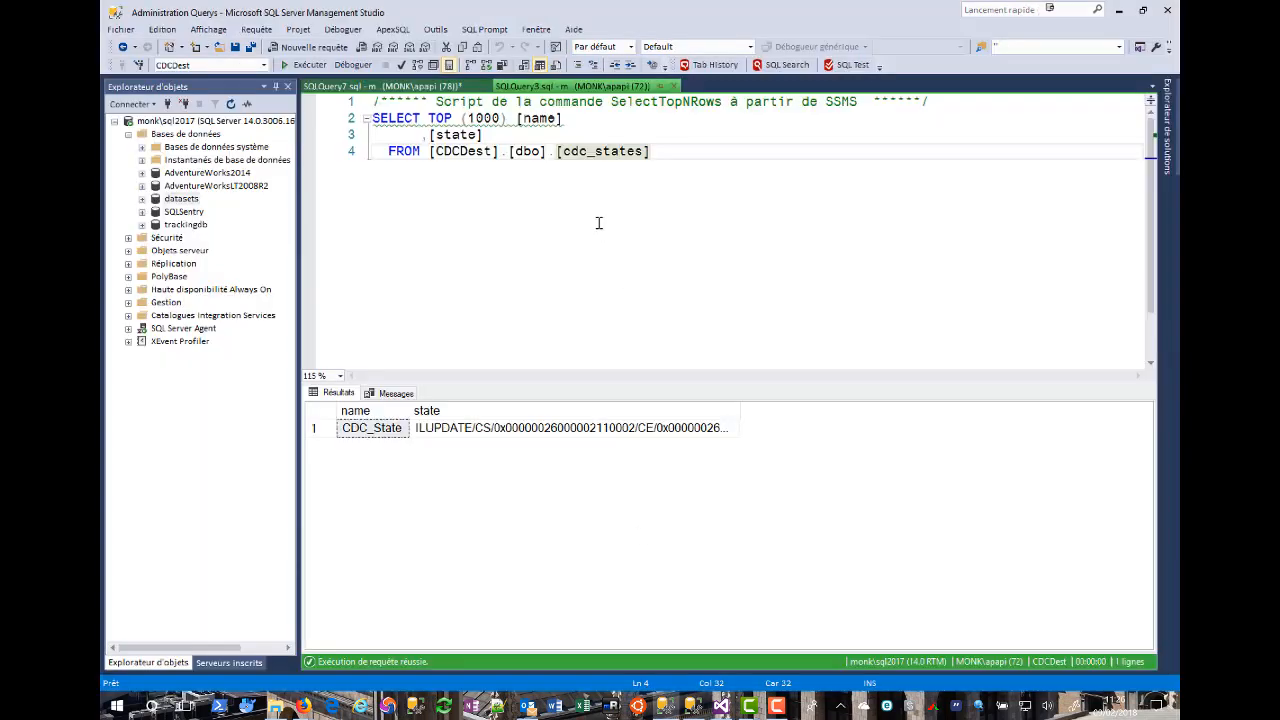
left_click(303, 64)
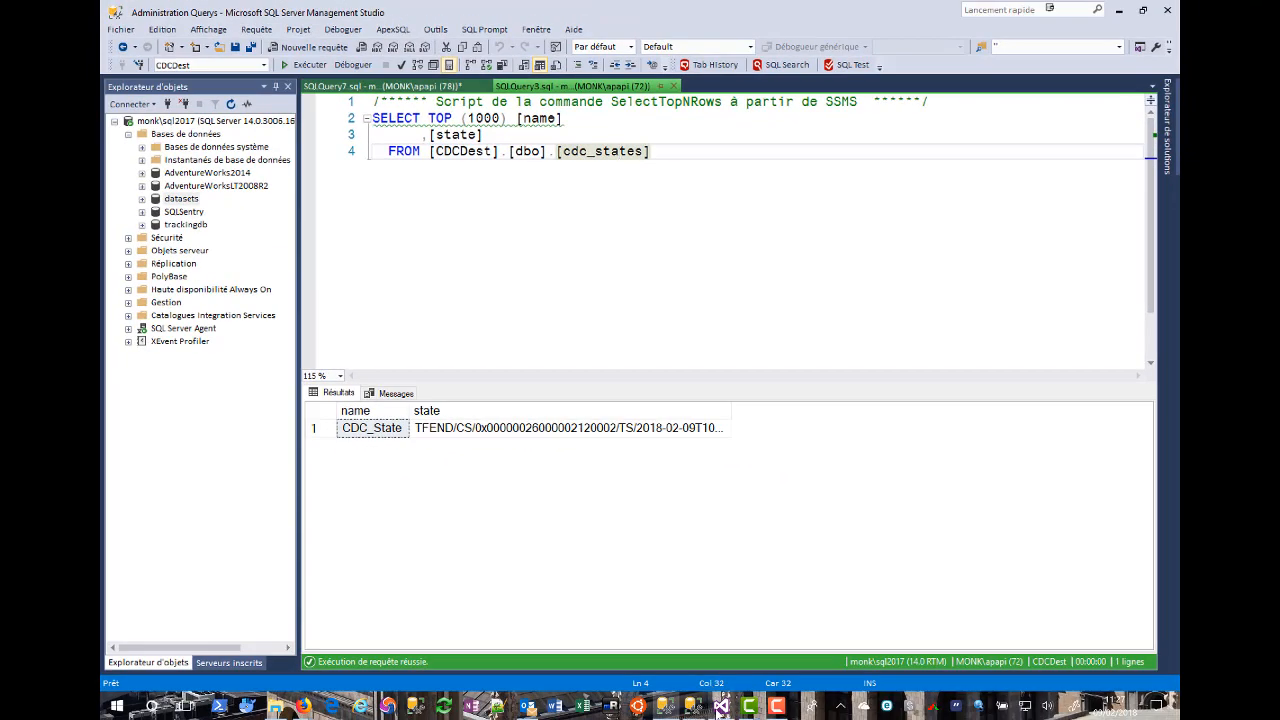
Stop and restart debugging of the Incremental package in Visual Studio, and rerun the cdc_states query in SQL Server Management Studio.
left_click(720, 708)
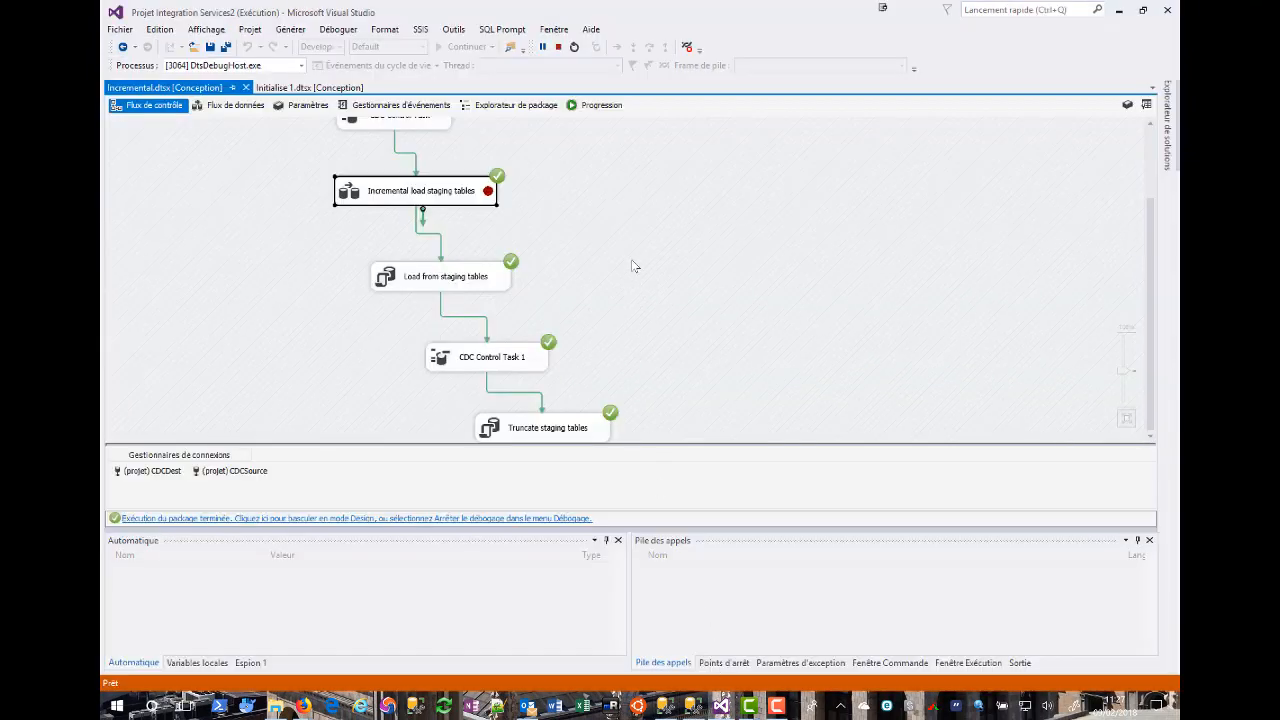
left_click(558, 46)
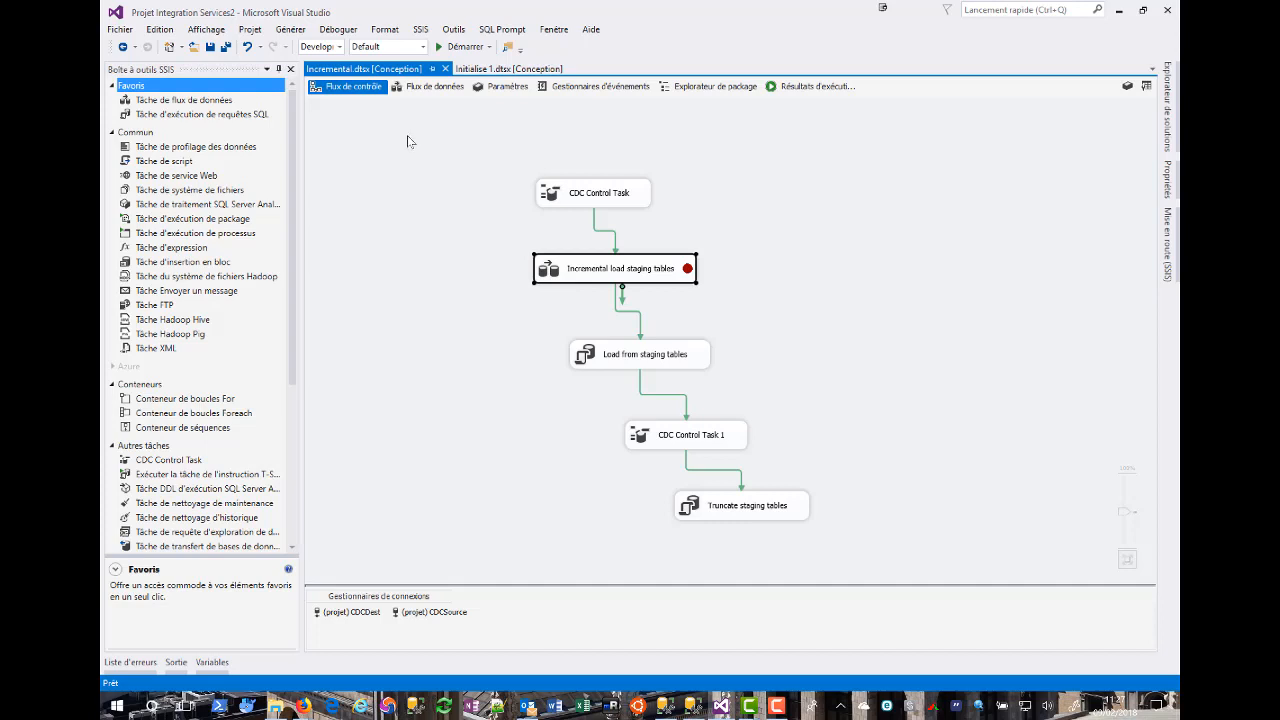
left_click(462, 47)
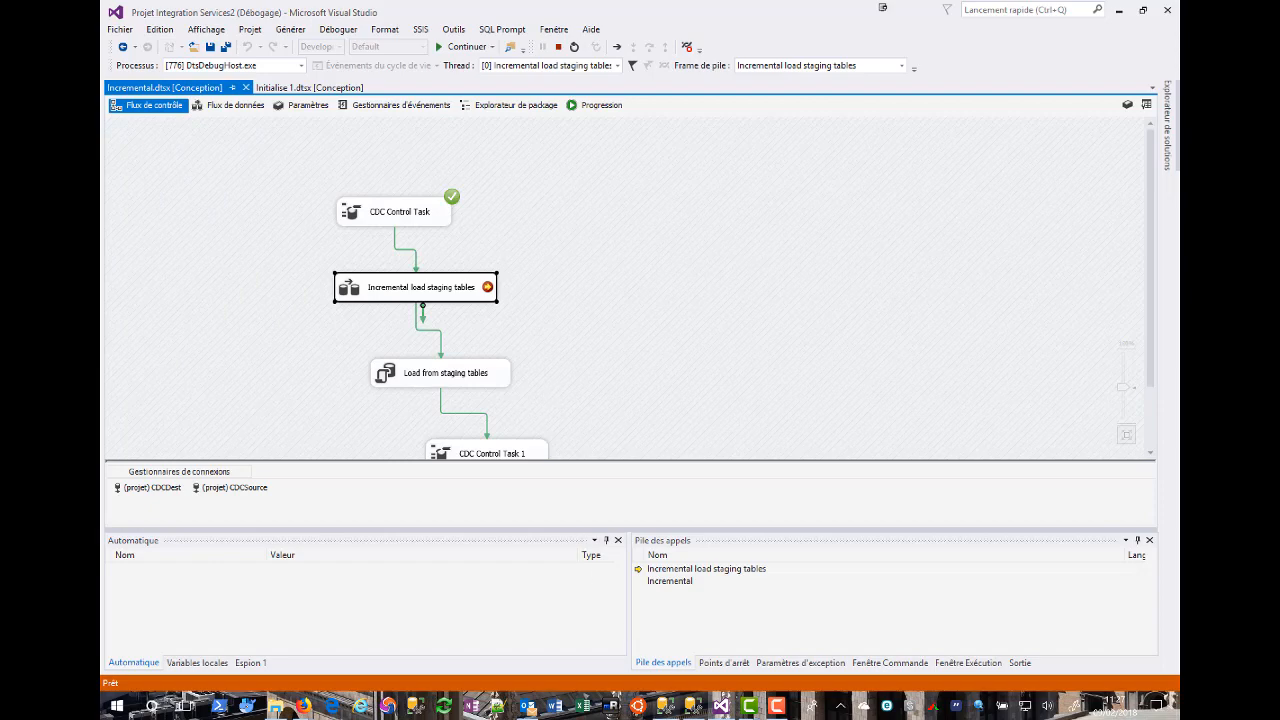
left_click(663, 708)
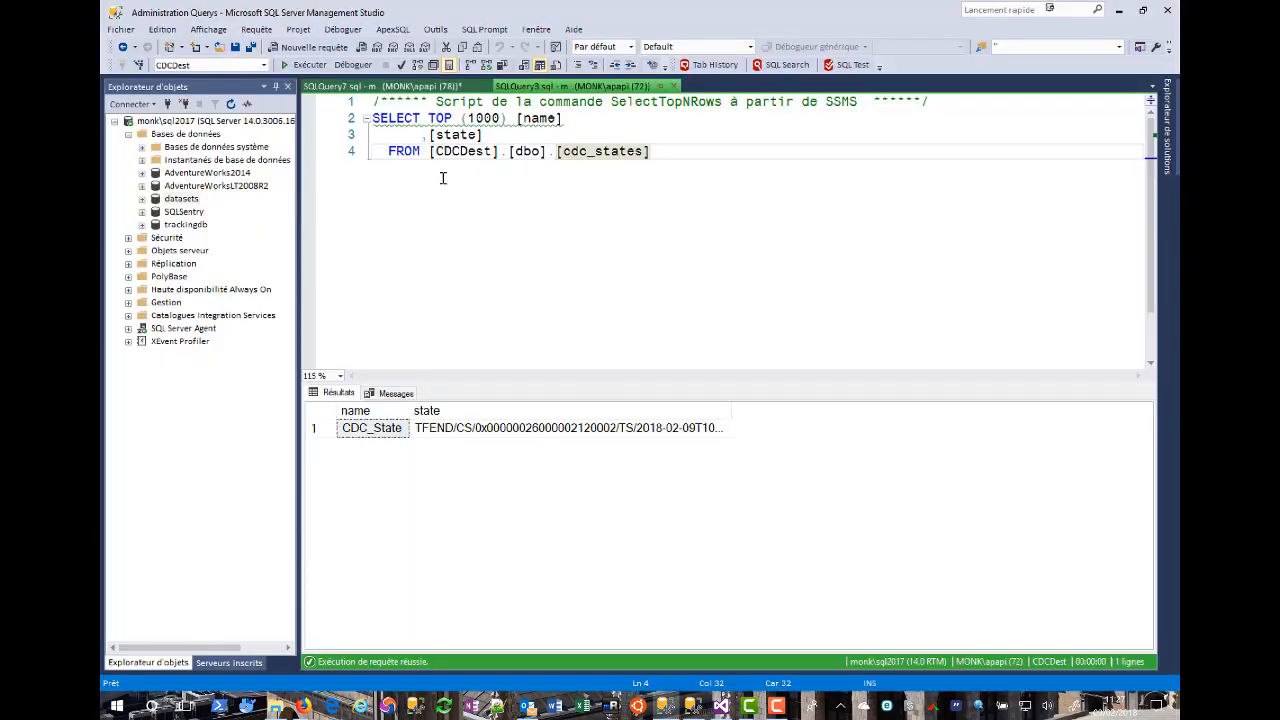
left_click(310, 65)
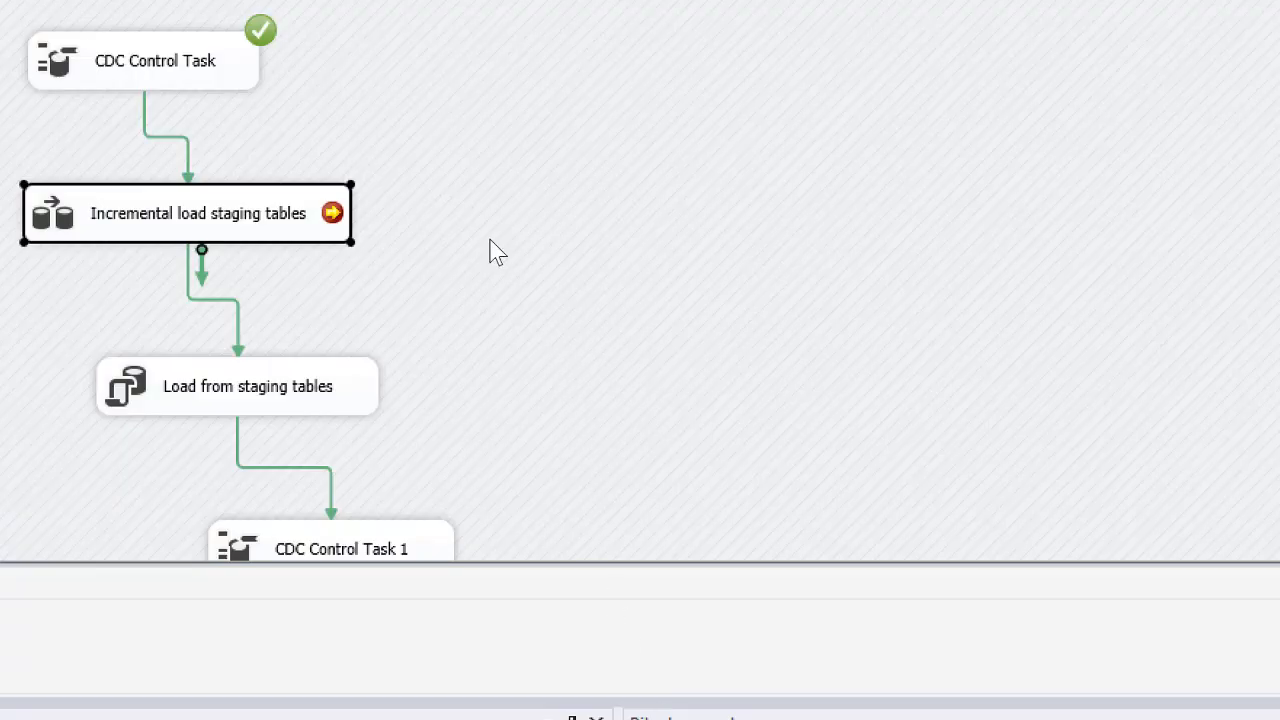
In Visual Studio, resume the package while viewing the Incremental load staging tables data flow, and stop debugging once it completes.
double_click(295, 237)
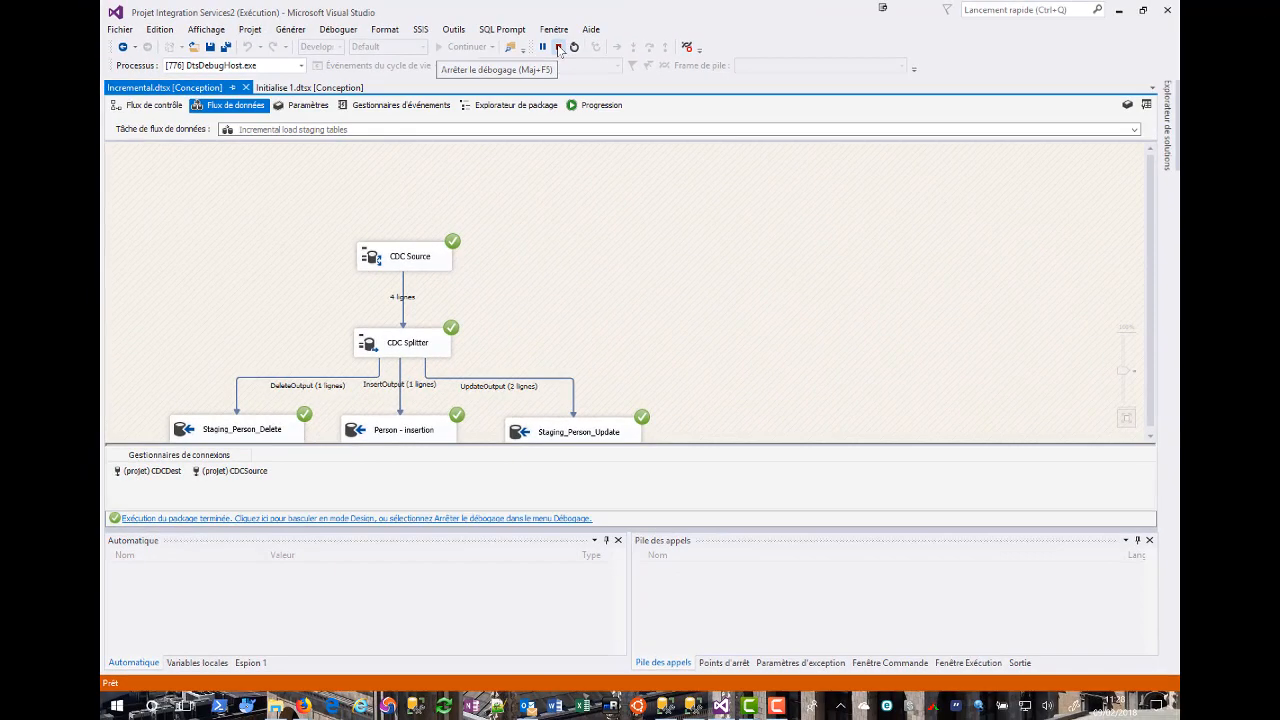
left_click(559, 48)
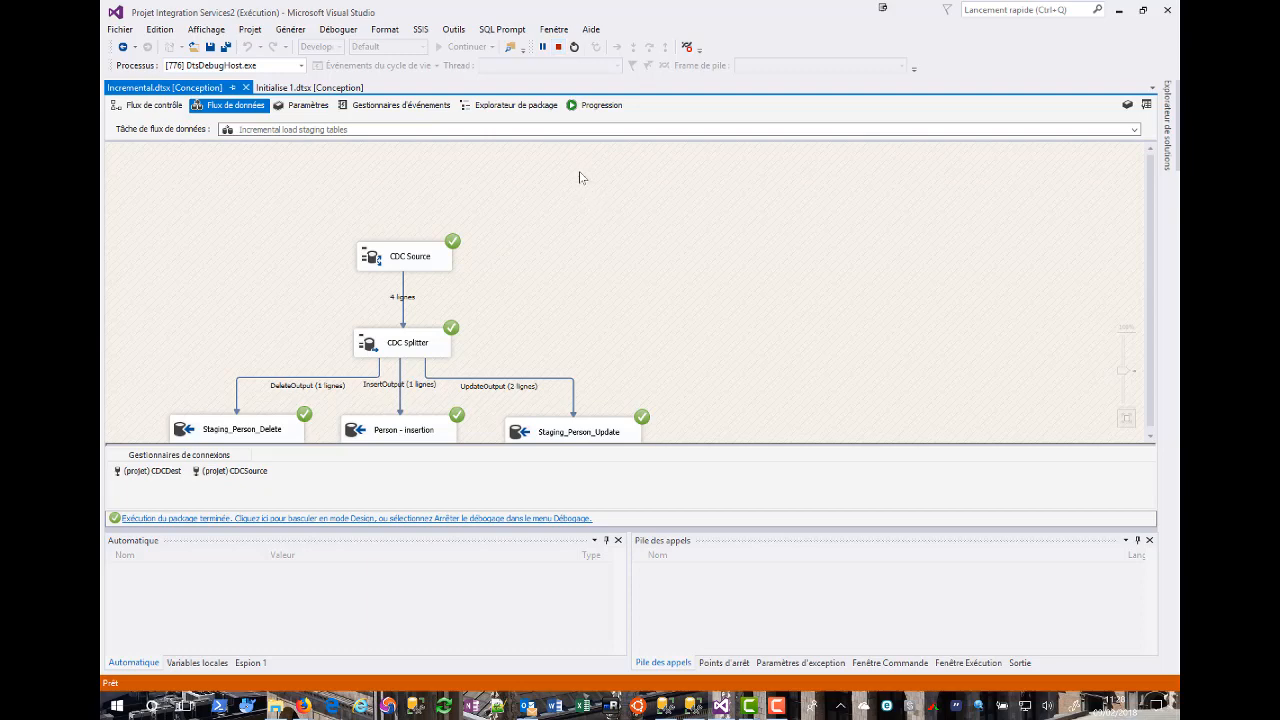
left_click(558, 47)
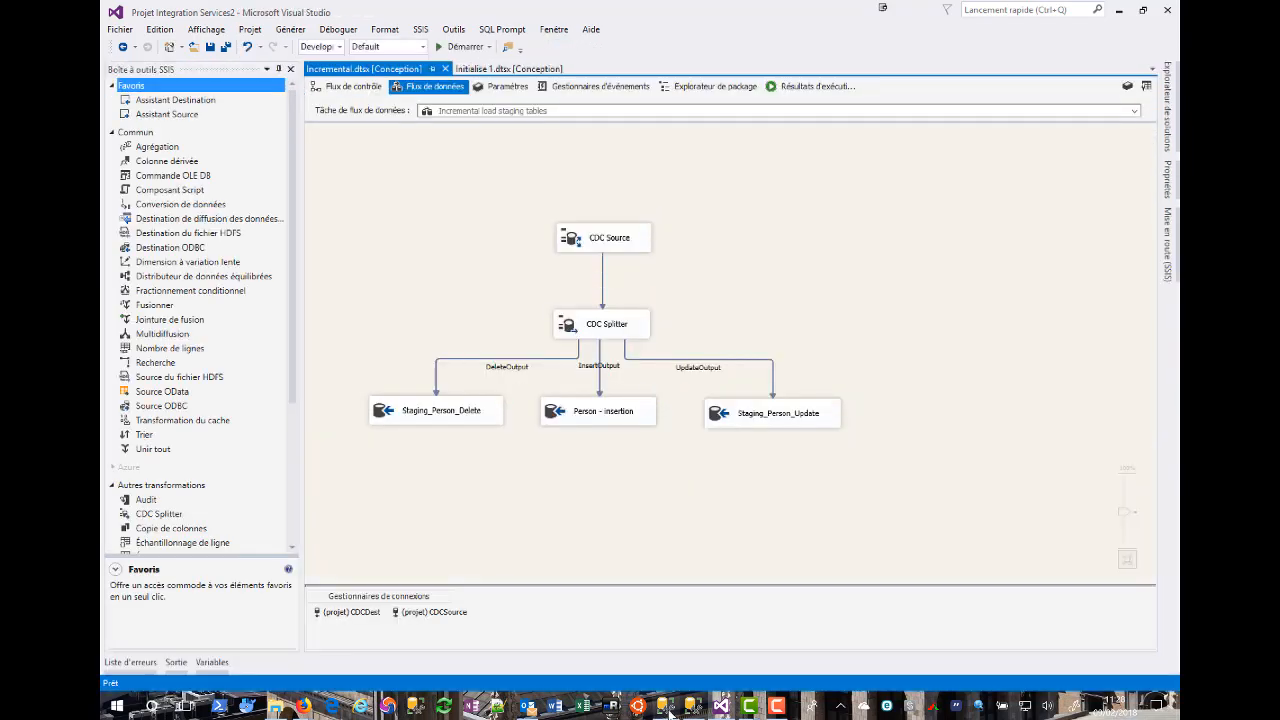
Switch to SQL Server Management Studio, rerun the cdc_states query and widen the state column to show the full value.
left_click(665, 707)
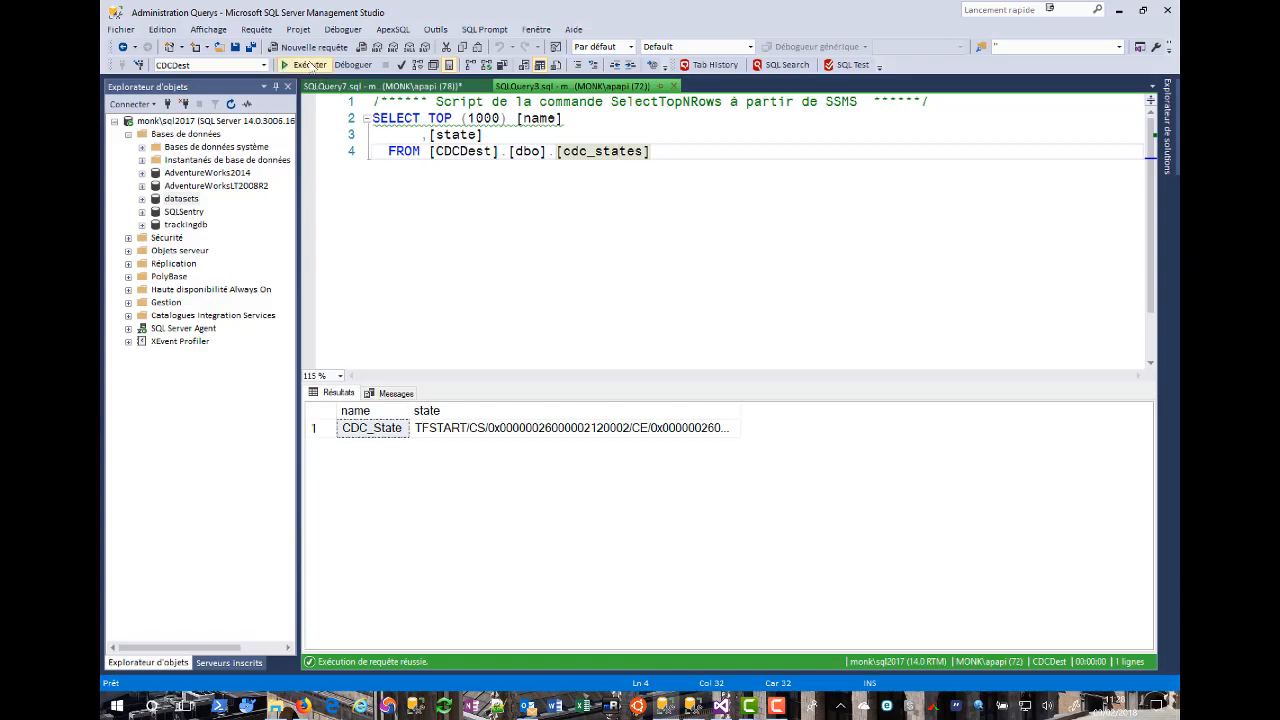
left_click(305, 64)
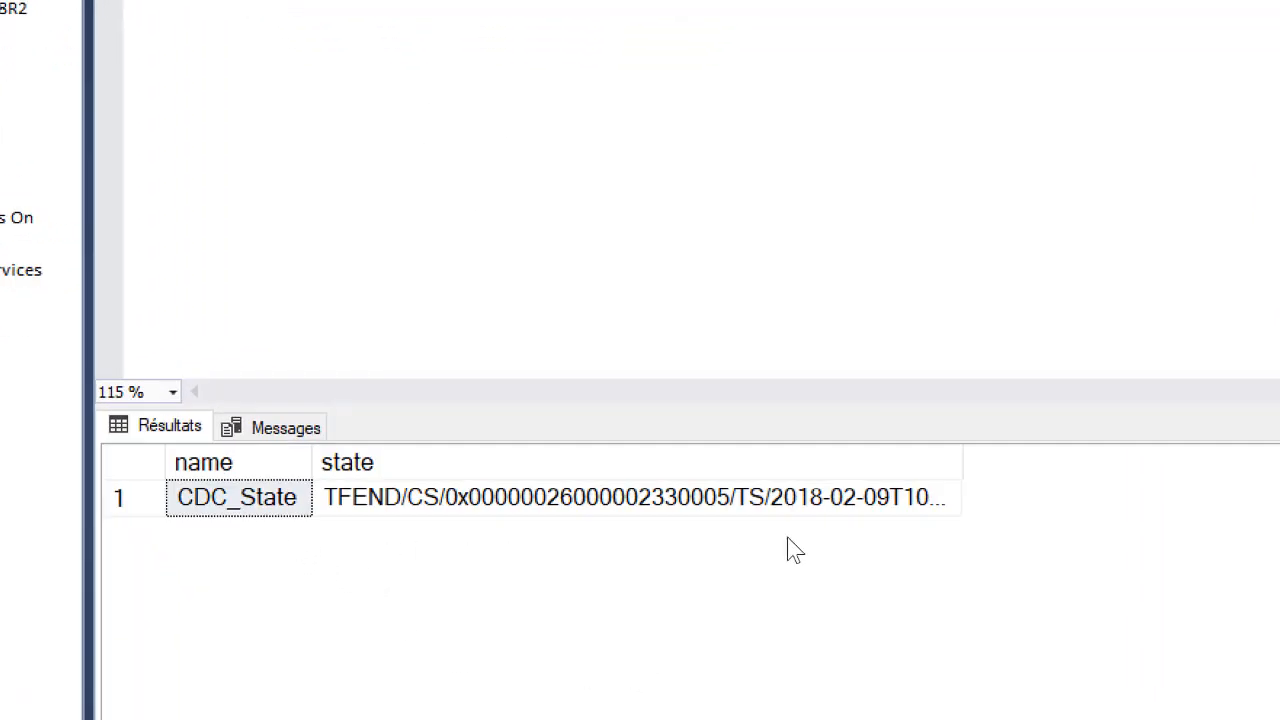
left_click(966, 453)
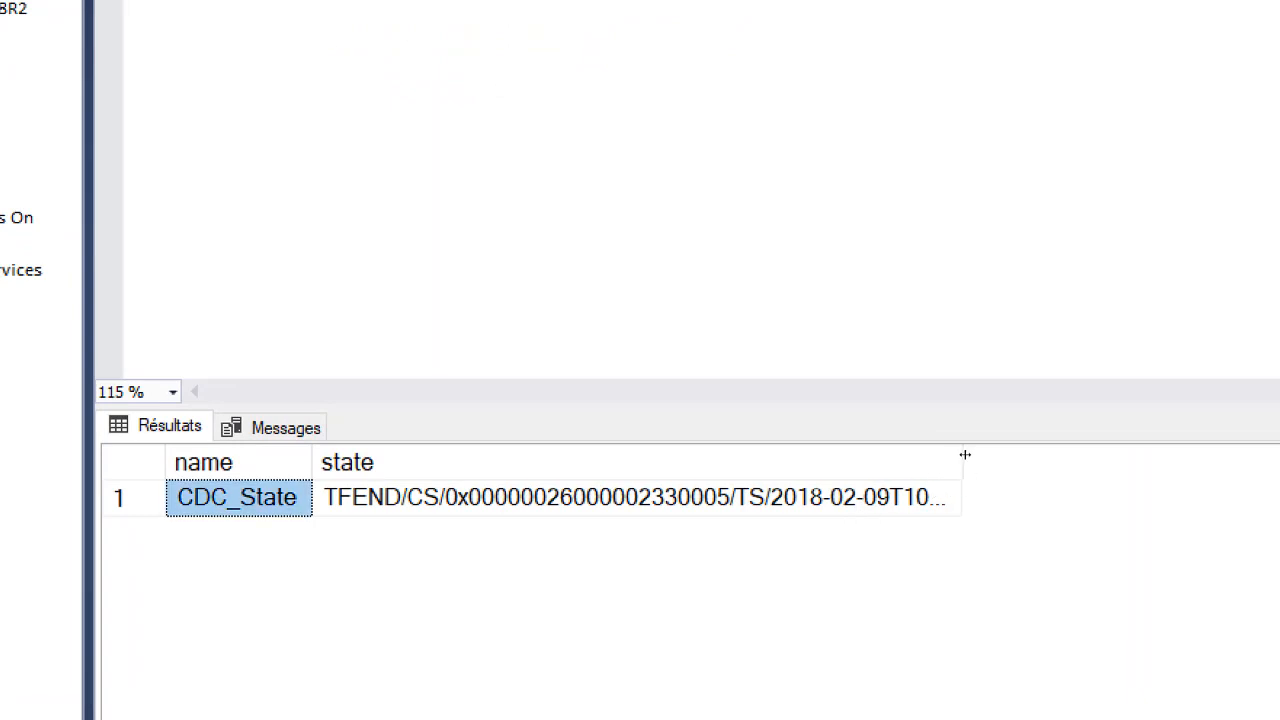
left_click_drag(965, 455, 1190, 450)
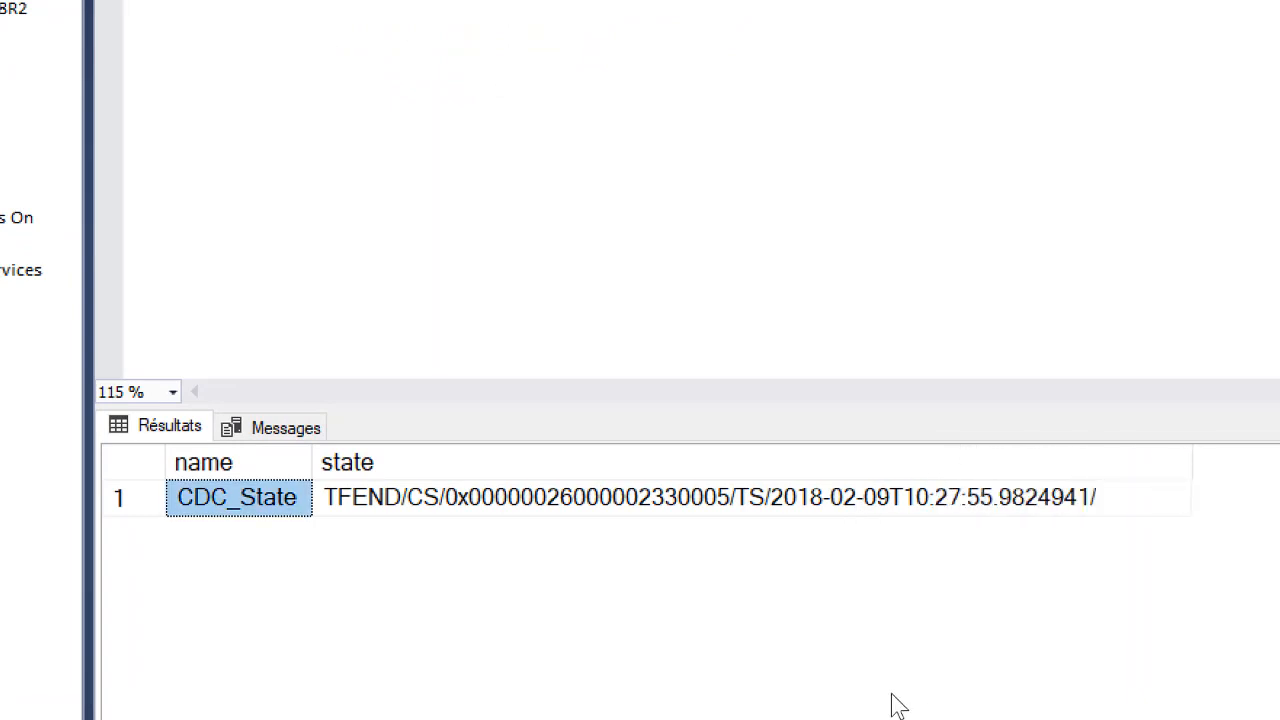